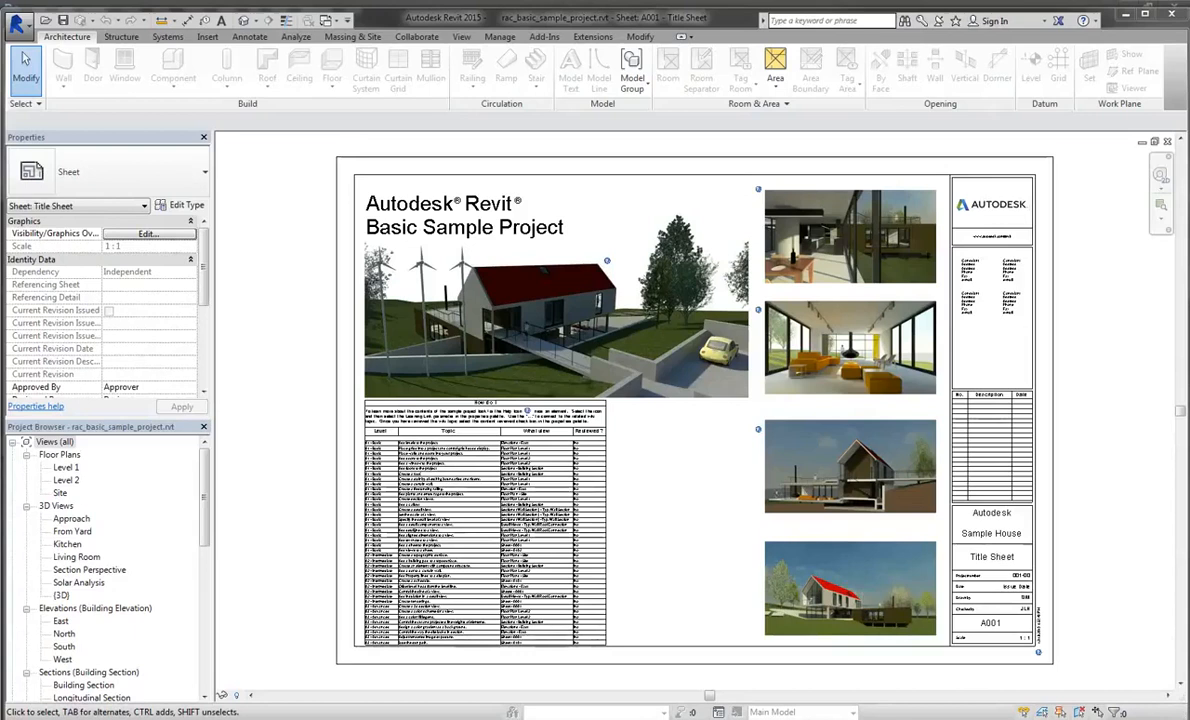
# Open the Level 1 floor plan view from the project's floor plans.
pyautogui.doubleClick(66, 467)
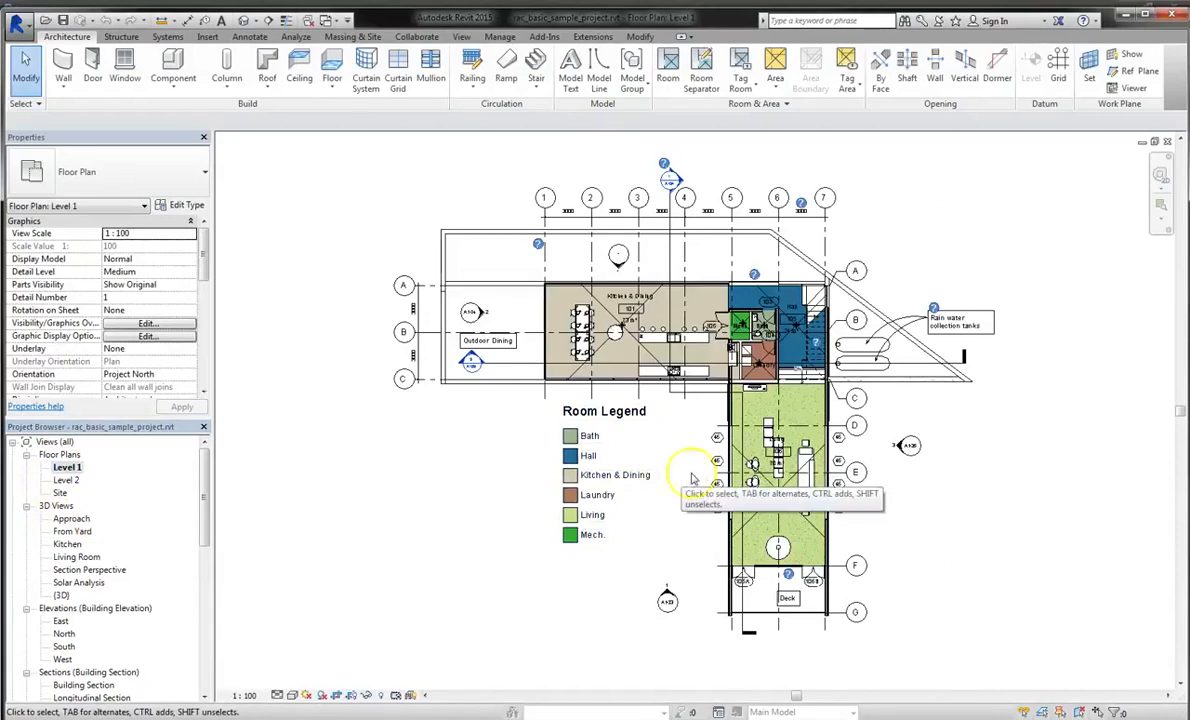
pyautogui.click(793, 438)
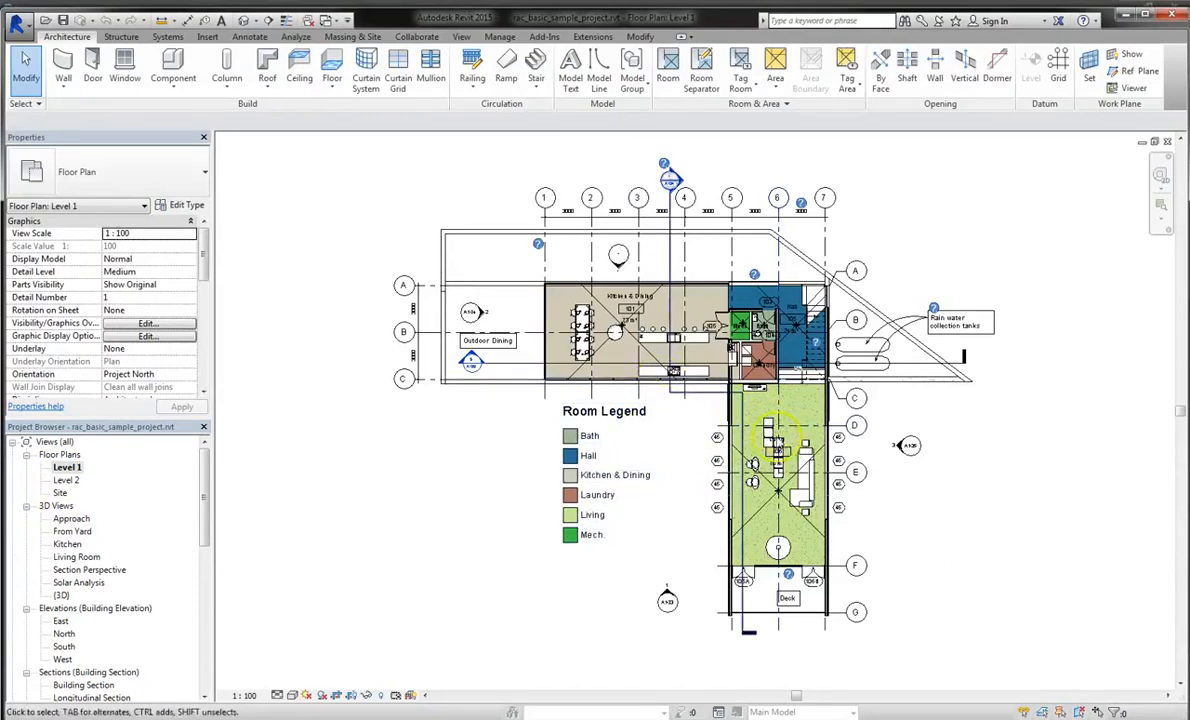
pyautogui.moveTo(885, 455); pyautogui.dragTo(814, 447, button='middle')
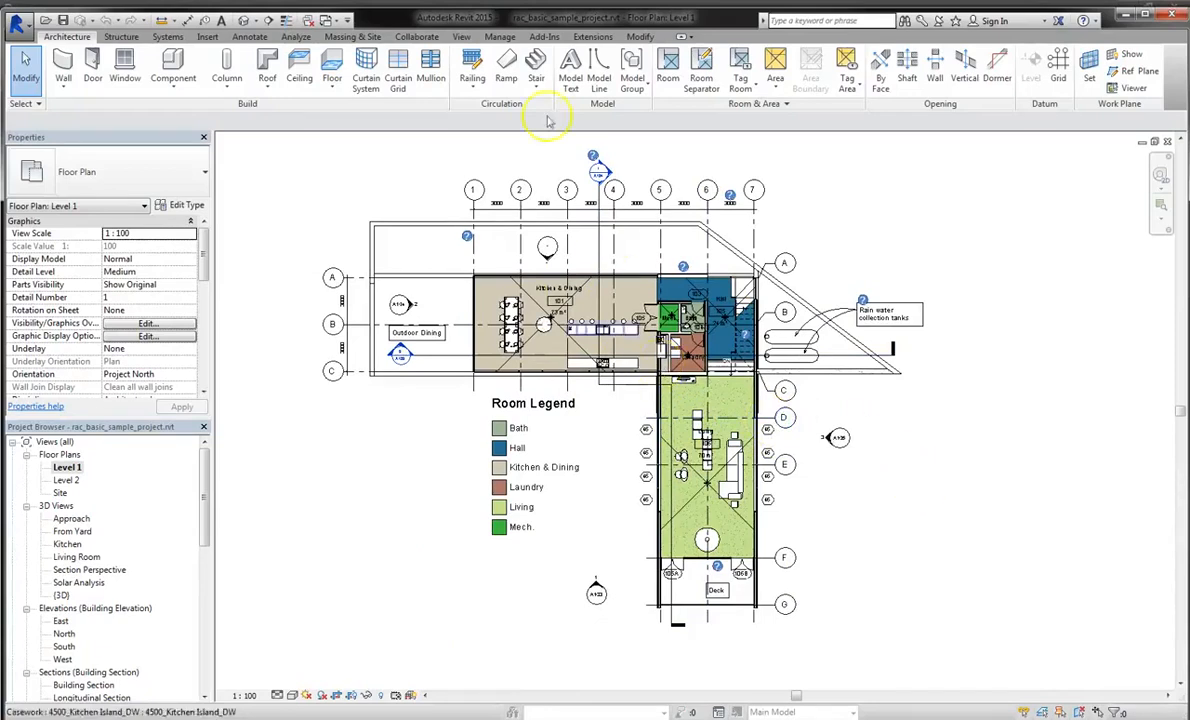
# Create a new design option set and rename it Expansion.
pyautogui.click(500, 37)
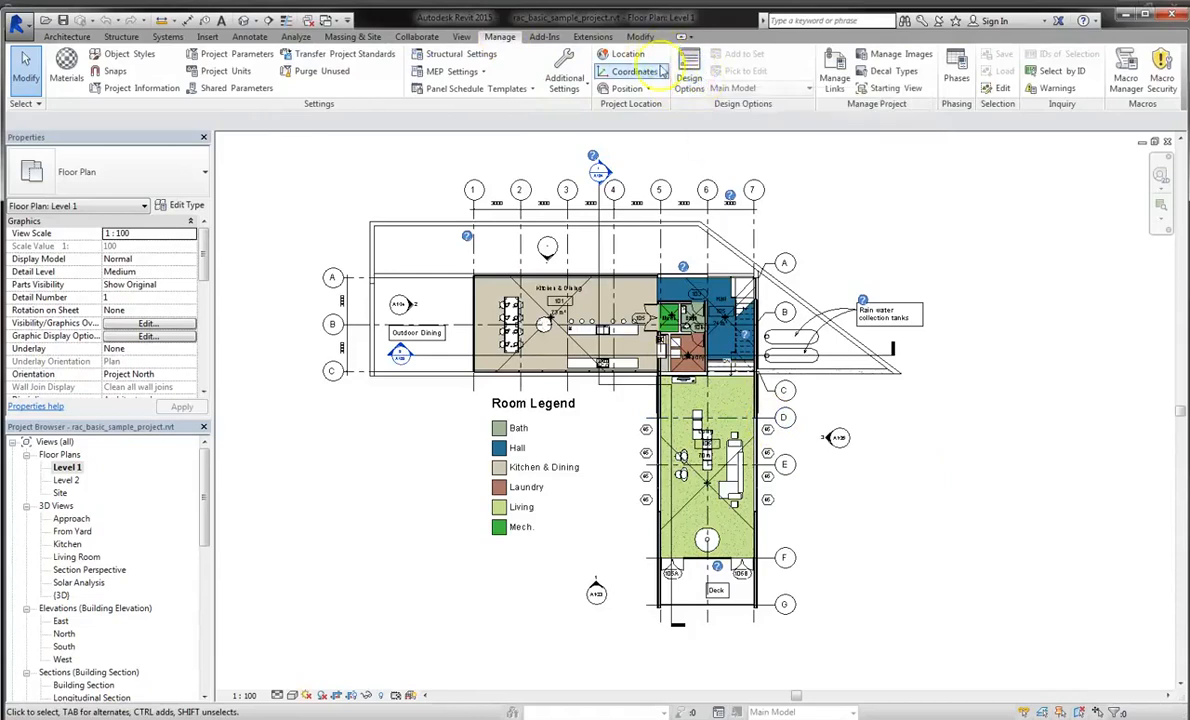
pyautogui.click(692, 68)
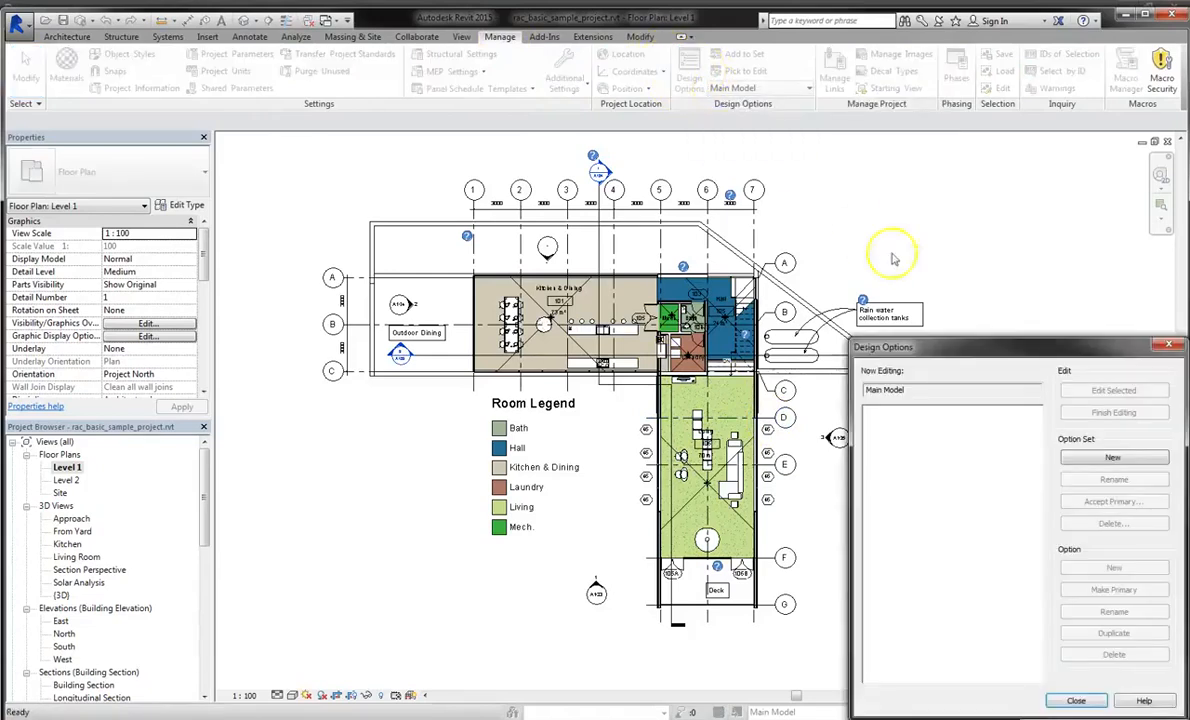
pyautogui.moveTo(979, 352)
pyautogui.mouseDown()
pyautogui.moveTo(894, 346)
pyautogui.moveTo(743, 283)
pyautogui.mouseUp()
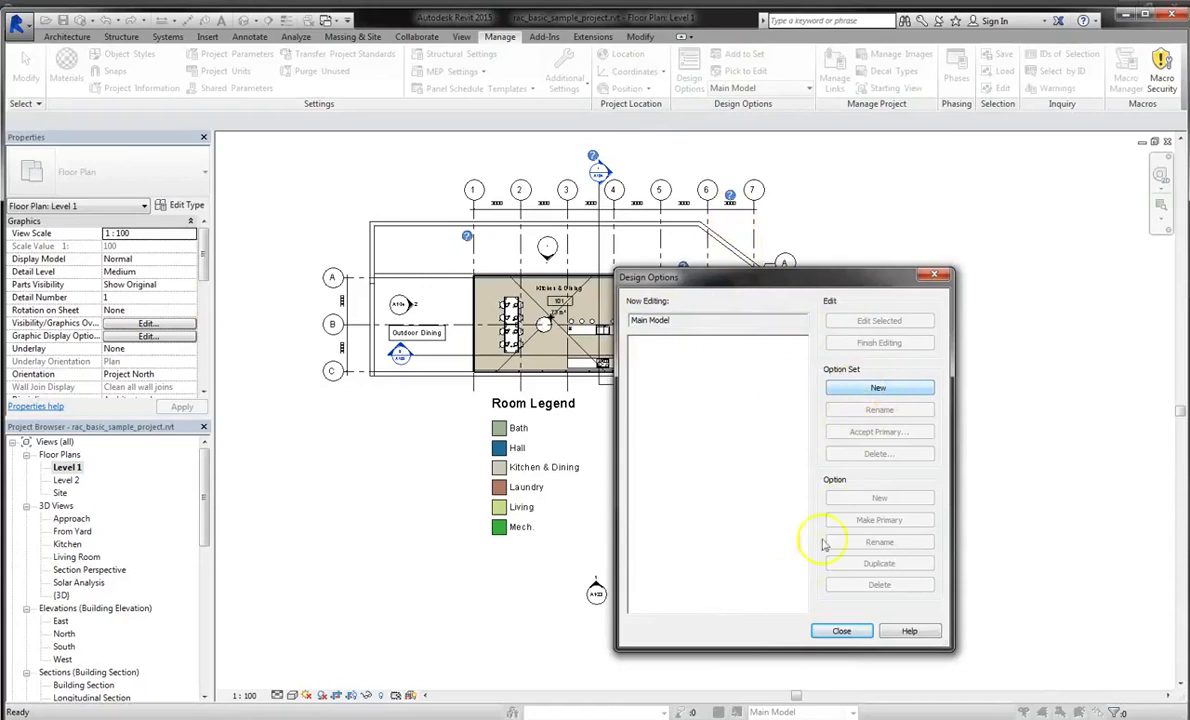
pyautogui.click(849, 391)
pyautogui.click(670, 341)
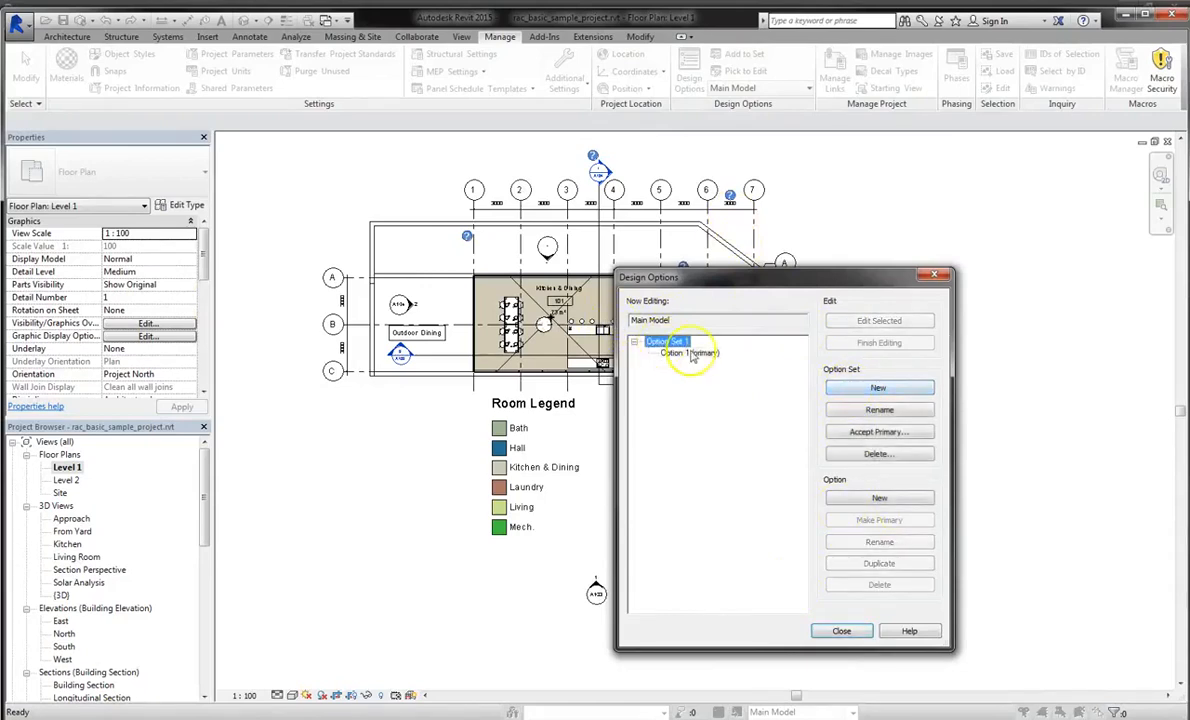
pyautogui.click(893, 410)
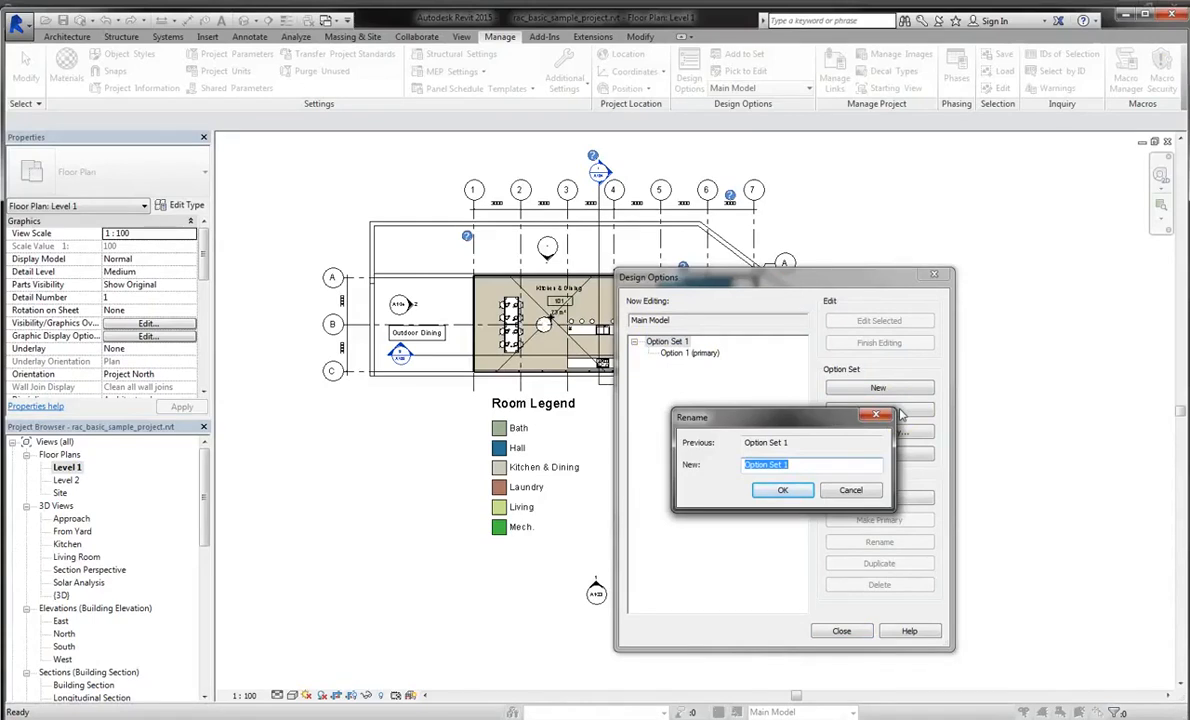
pyautogui.write('Expansion')
pyautogui.press('Return')
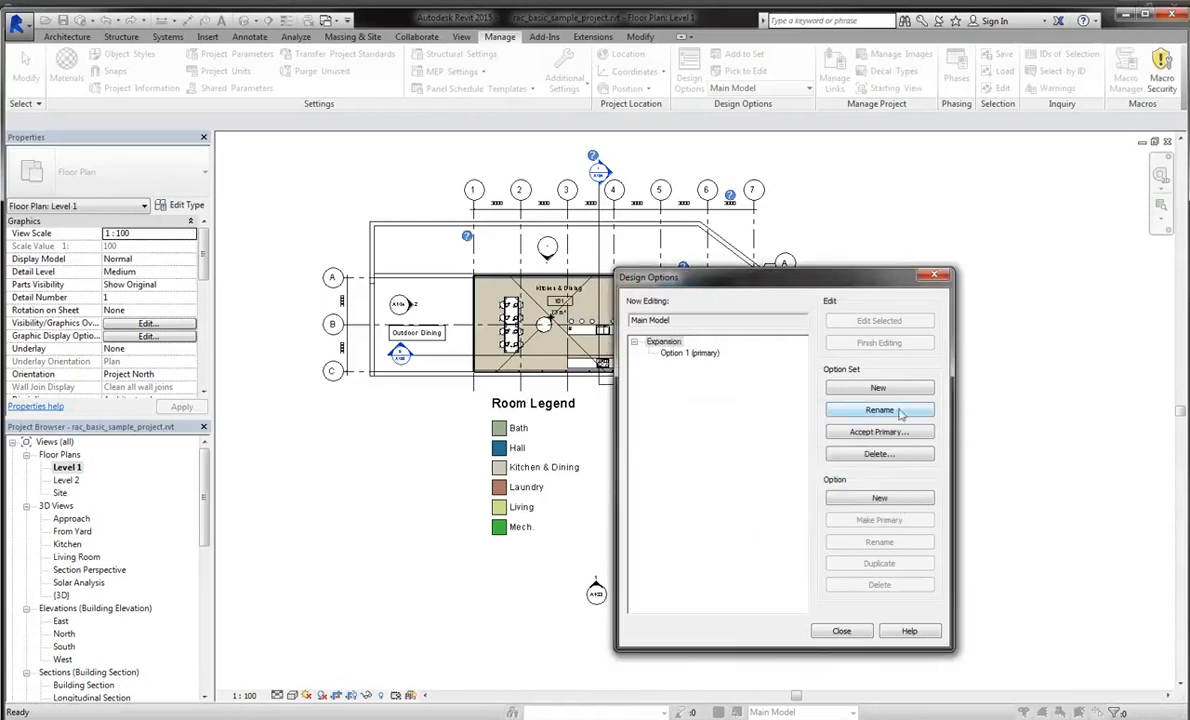
# Rename the primary option in the Expansion set to Smaller Version Option 1.
pyautogui.click(690, 353)
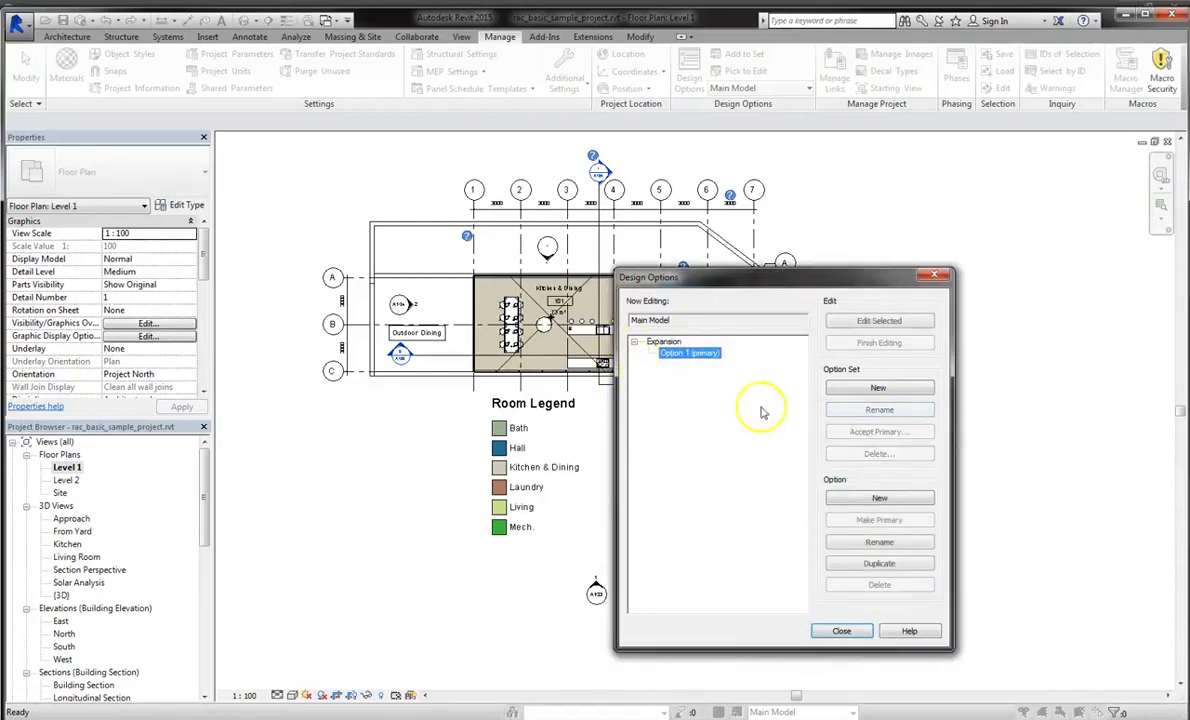
pyautogui.click(669, 355)
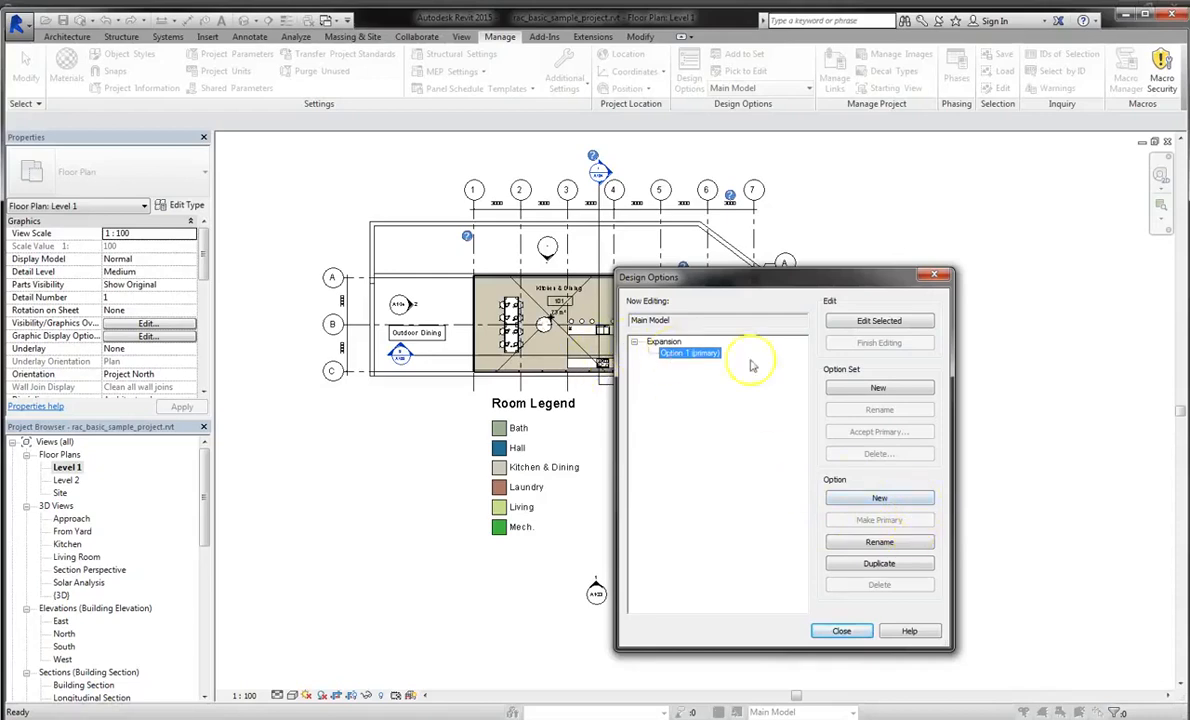
pyautogui.click(872, 542)
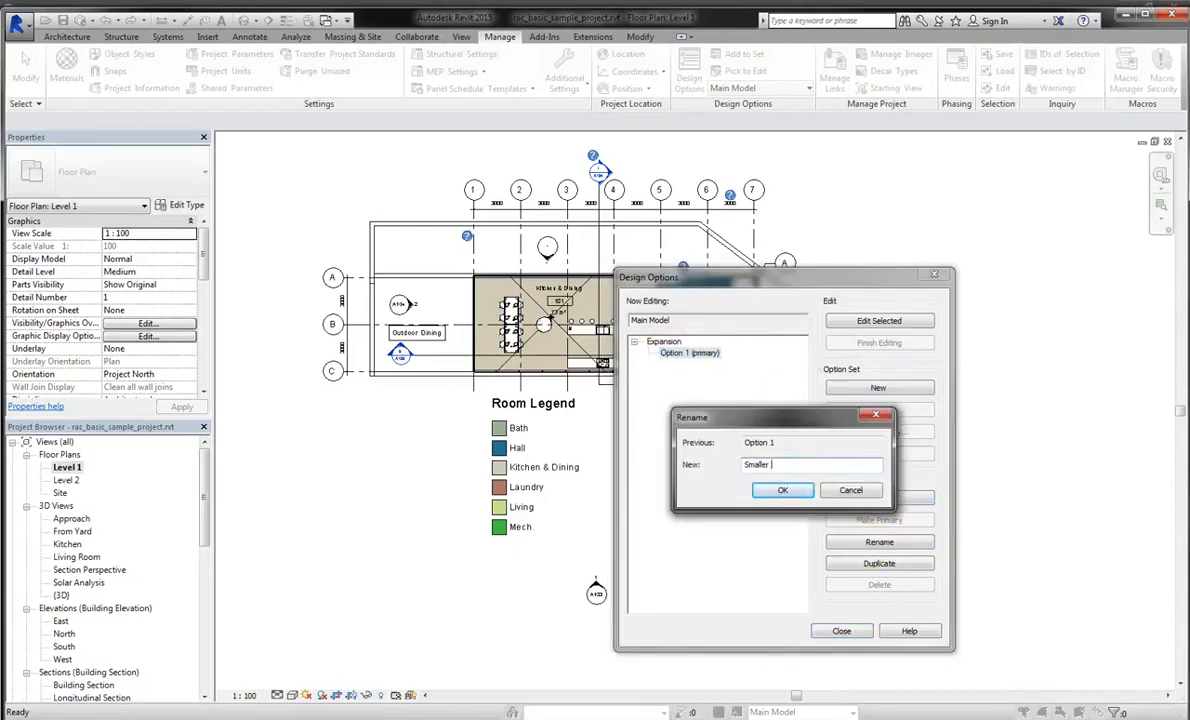
pyautogui.click(790, 488)
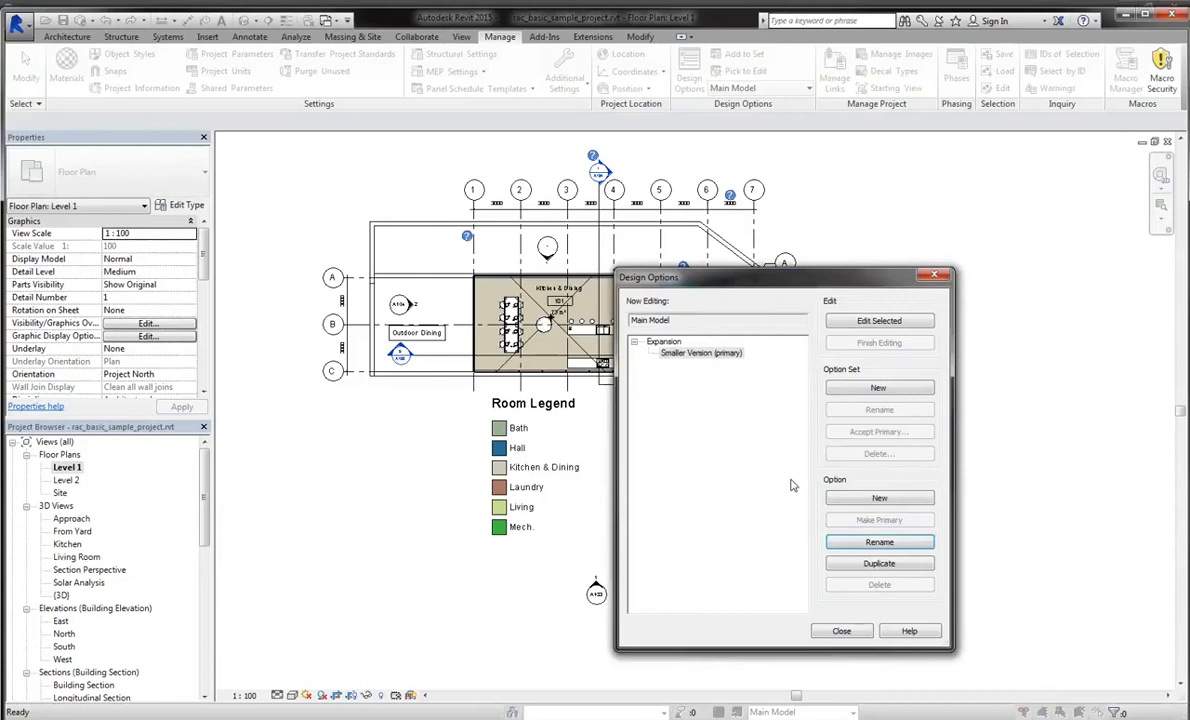
pyautogui.click(908, 545)
pyautogui.click(805, 461)
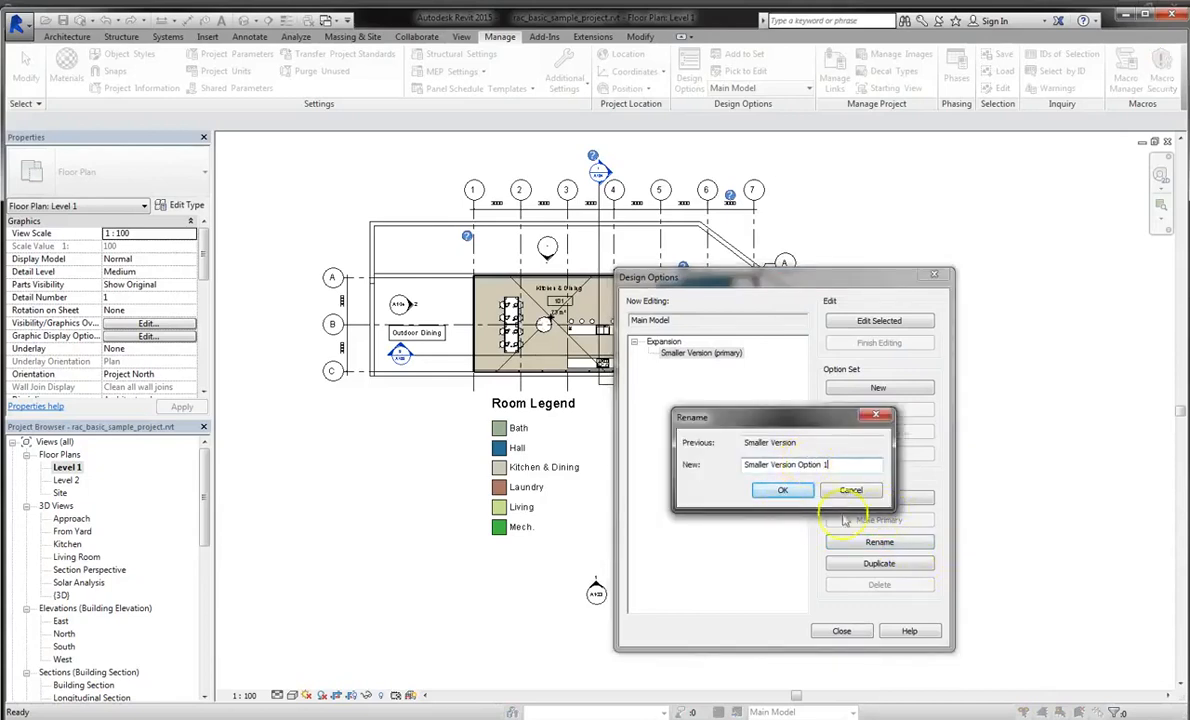
pyautogui.click(788, 490)
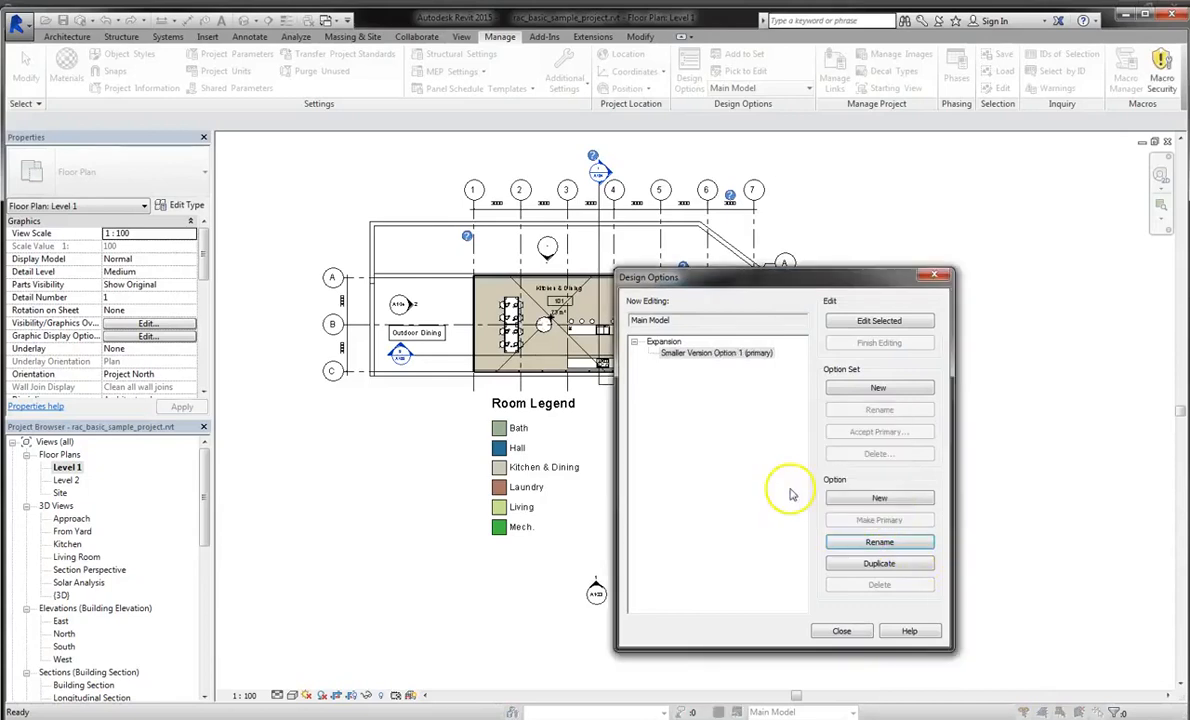
# Add a second option to the Expansion set and rename it Bigger Version Option 2.
pyautogui.click(879, 498)
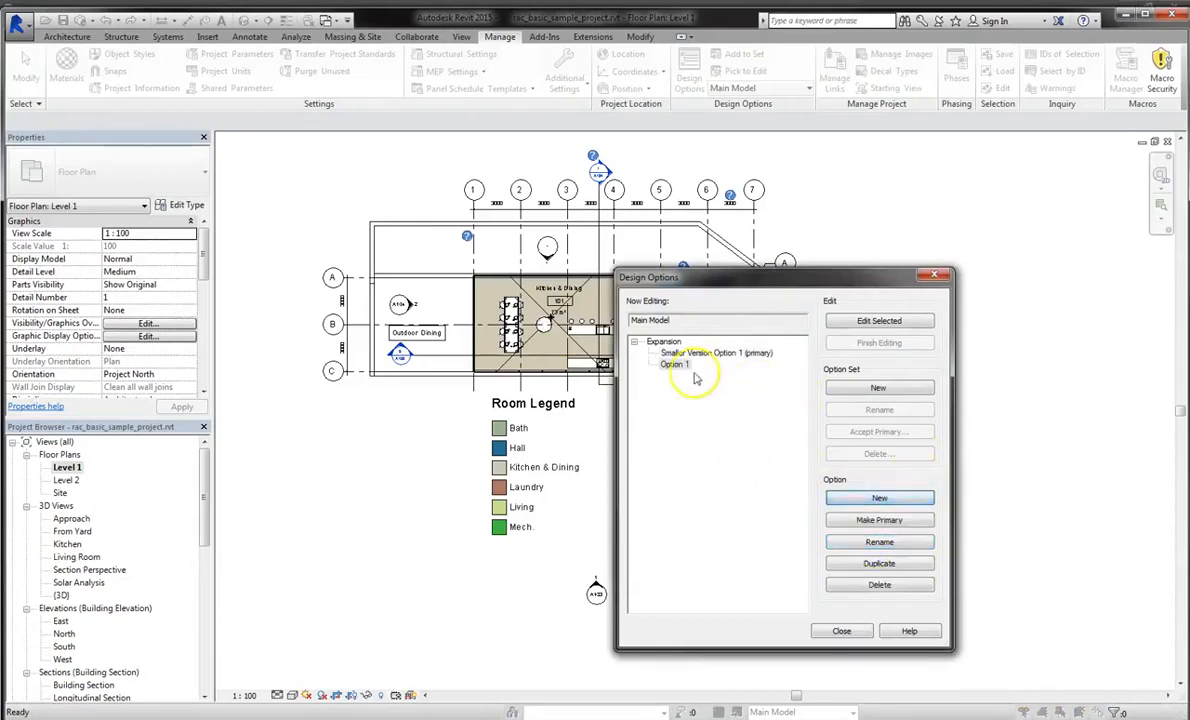
pyautogui.click(879, 543)
pyautogui.write('Bigger Version Option 2')
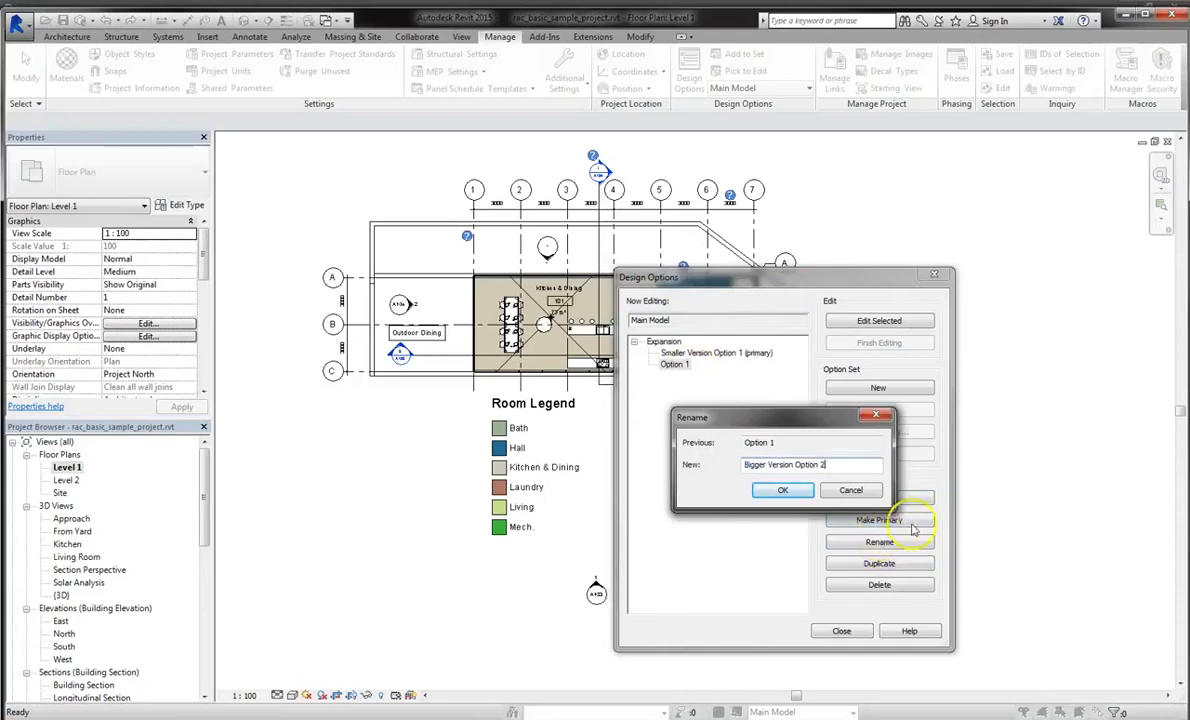
pyautogui.click(795, 490)
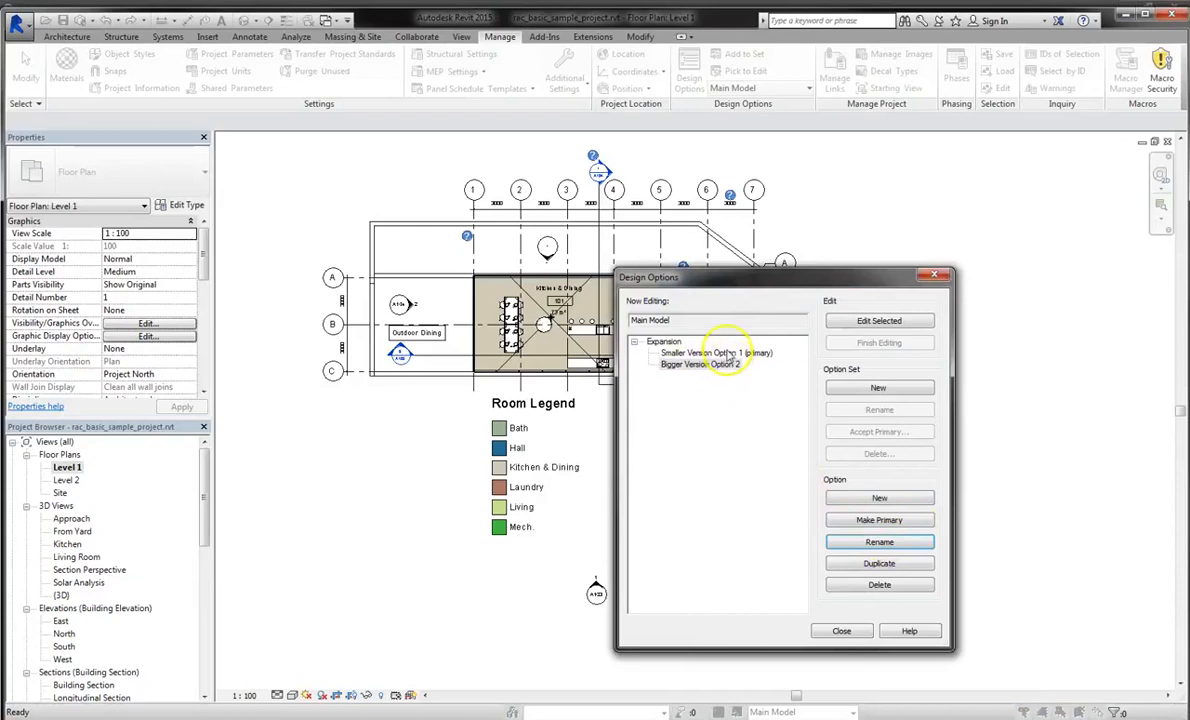
# Try Bigger Version Option 2 as the primary option and return primary status to Smaller Version Option 1.
pyautogui.click(690, 353)
pyautogui.click(700, 364)
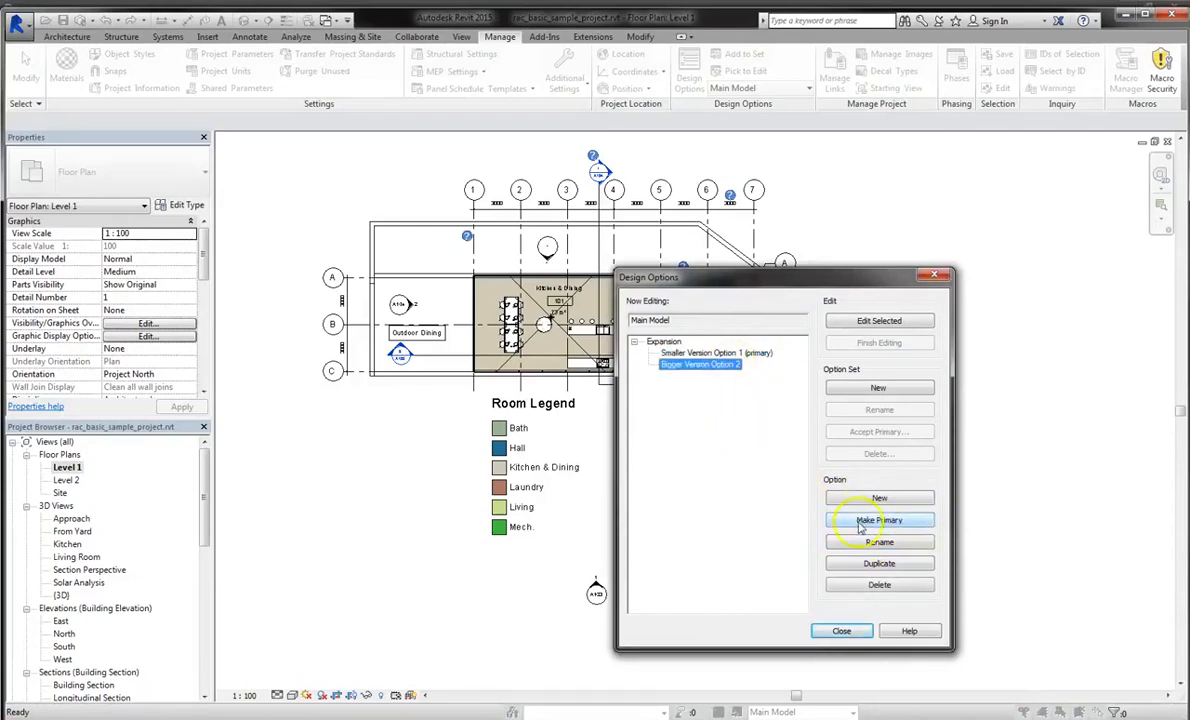
pyautogui.click(880, 520)
pyautogui.click(705, 354)
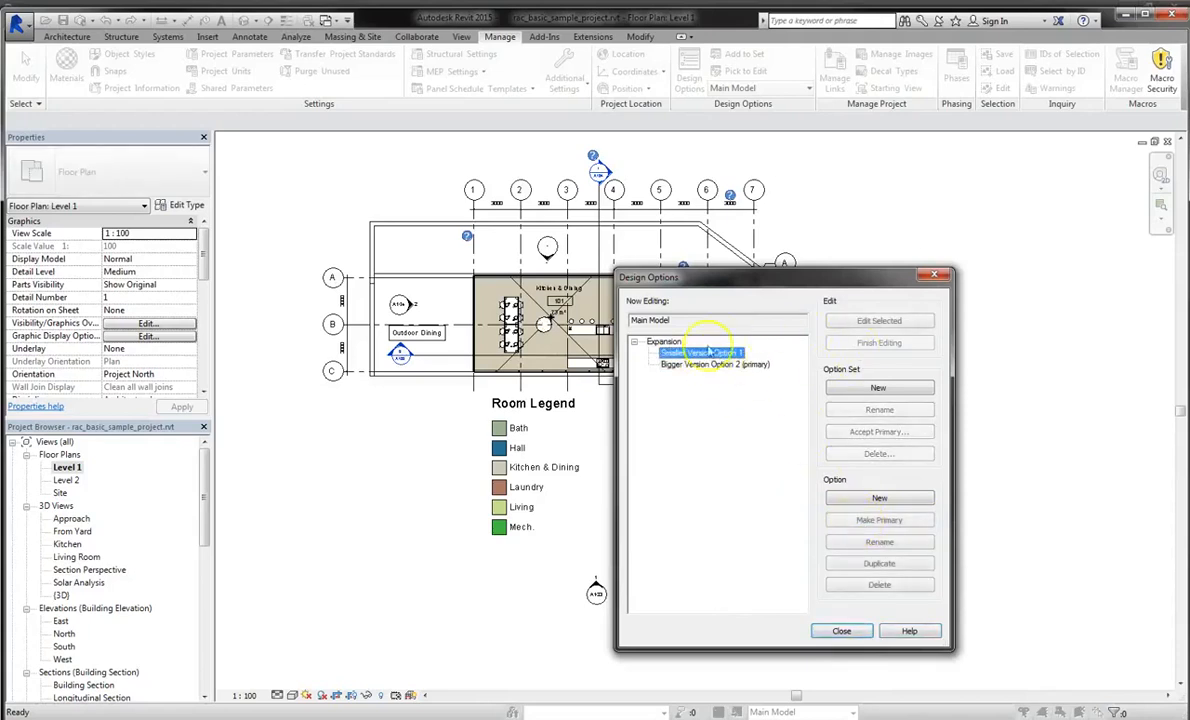
pyautogui.click(870, 520)
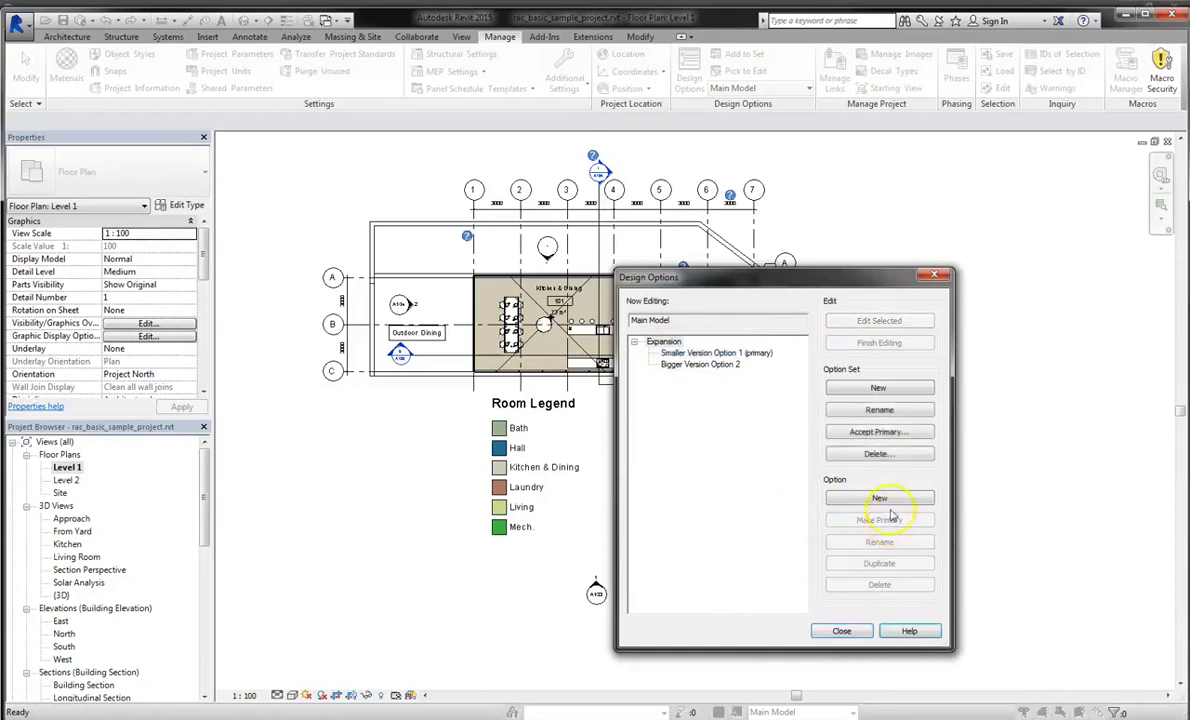
# Close the Design Options dialog and look for the active design option selector.
pyautogui.click(828, 630)
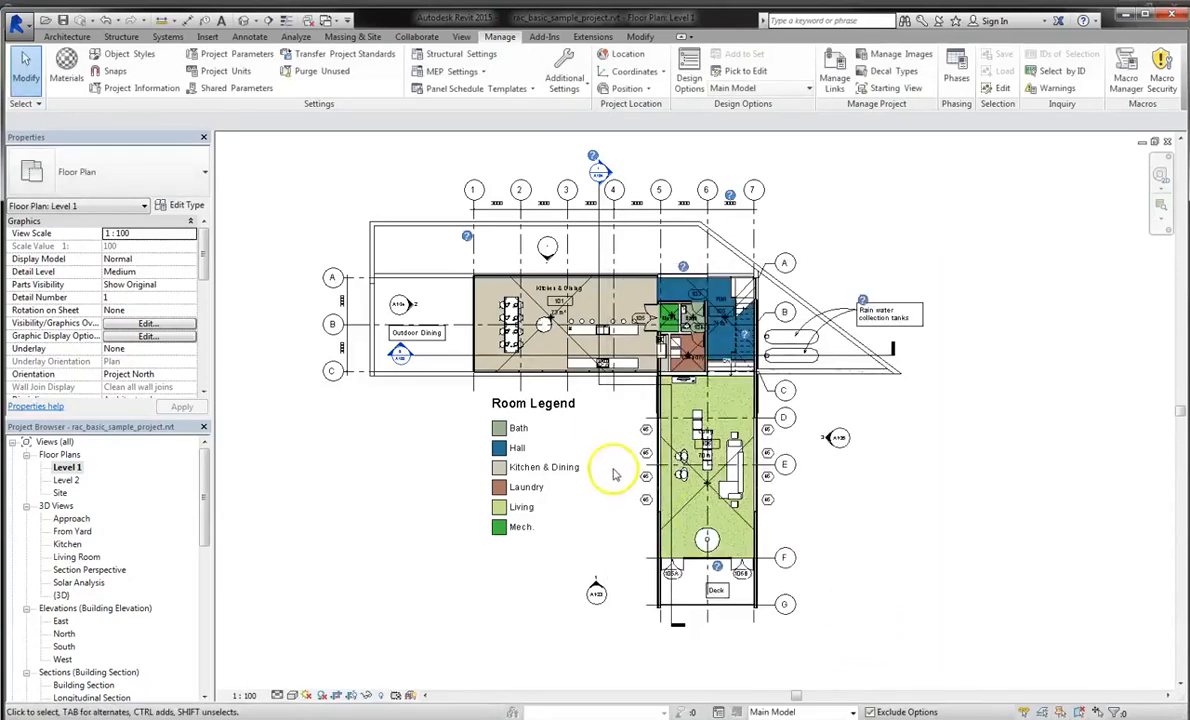
pyautogui.moveTo(633, 526); pyautogui.dragTo(644, 579, button='middle')
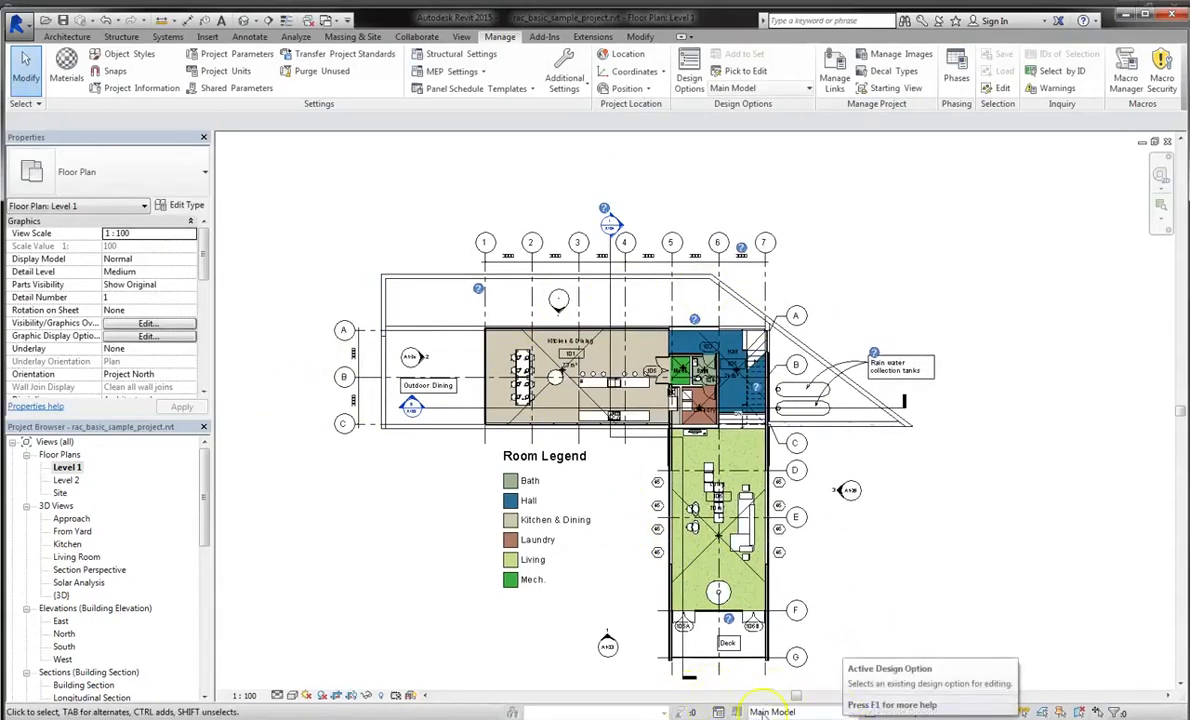
pyautogui.click(851, 712)
pyautogui.click(840, 713)
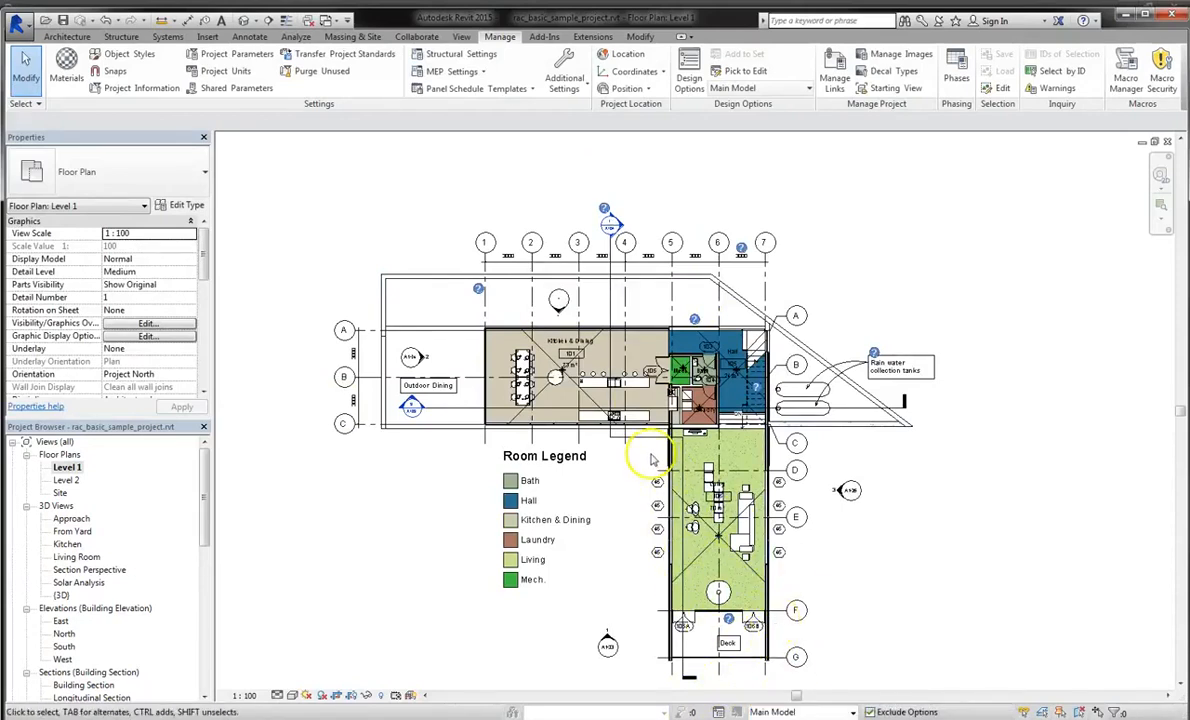
# Check which design option the timber-clad wall along grid line 5 beside the living room belongs to.
pyautogui.click(672, 638)
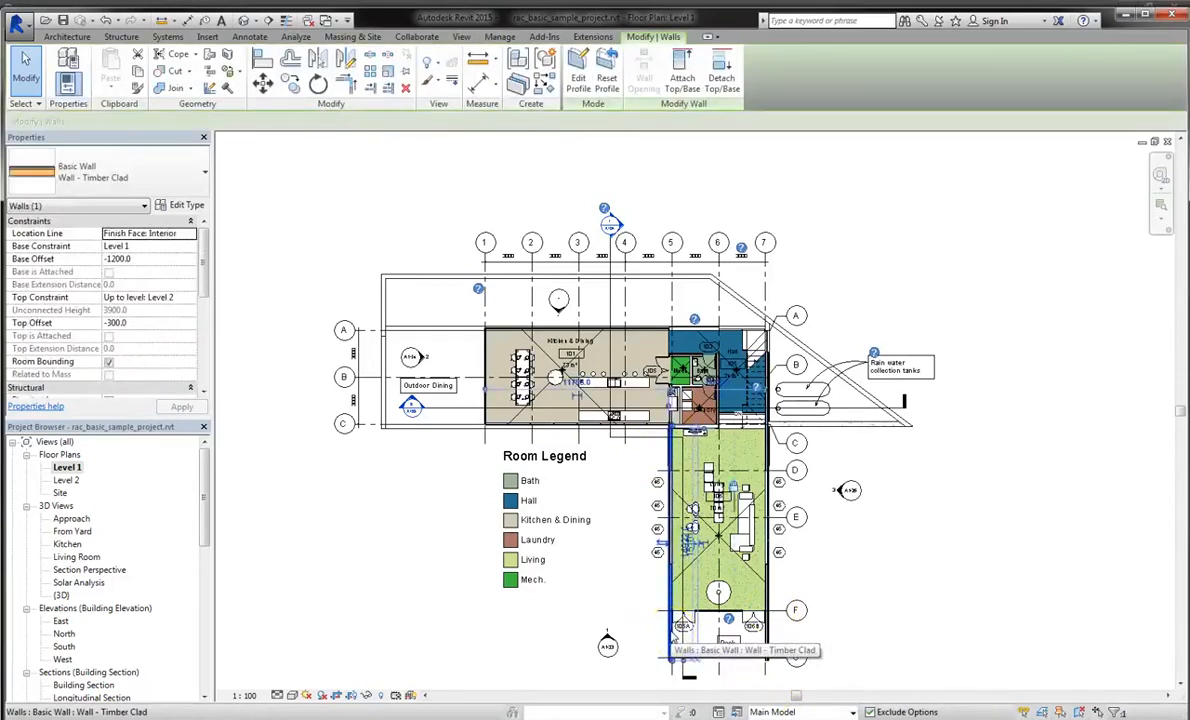
pyautogui.moveTo(207, 345); pyautogui.dragTo(204, 377)
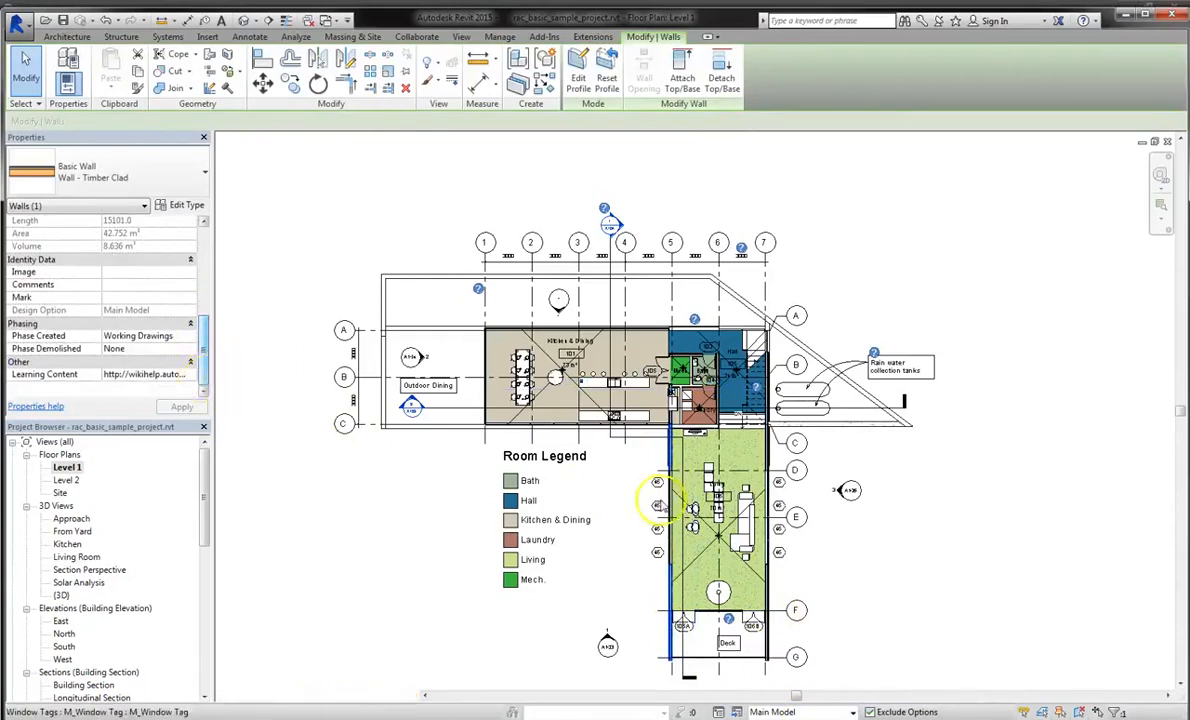
pyautogui.click(590, 465)
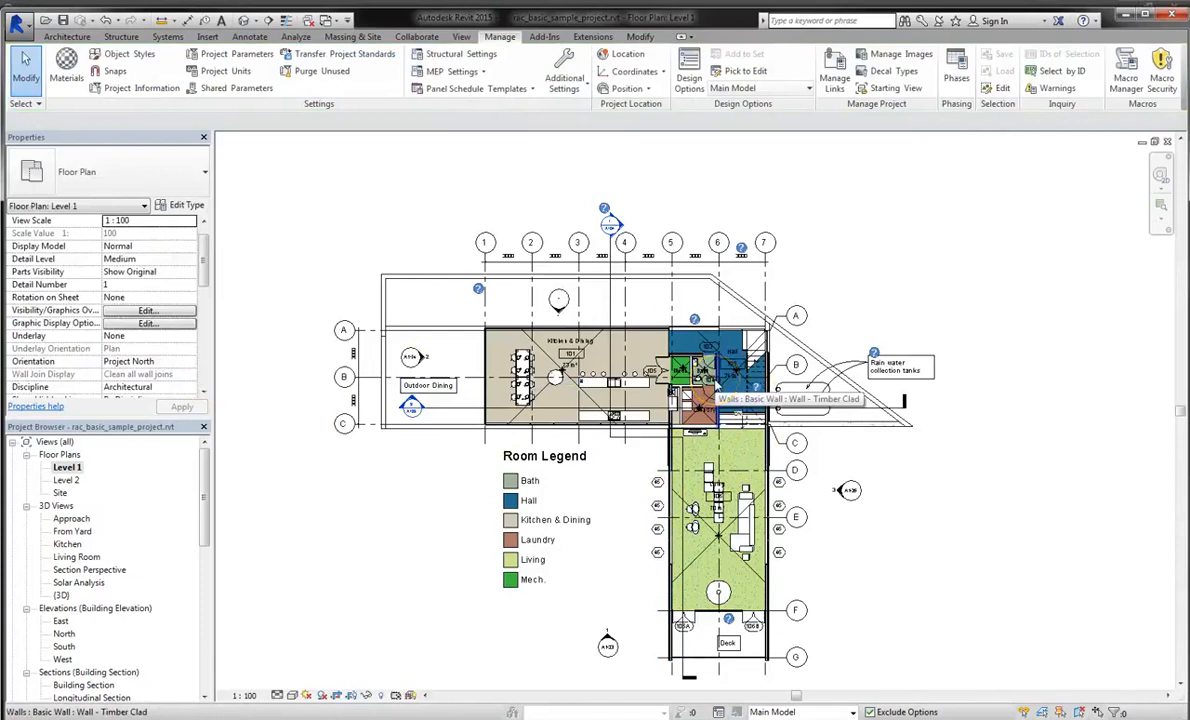
# Start the Wall tool for the deck end of the Level 1 plan and make Smaller Version Option 1 the active design option.
pyautogui.scroll(5, 645, 444)
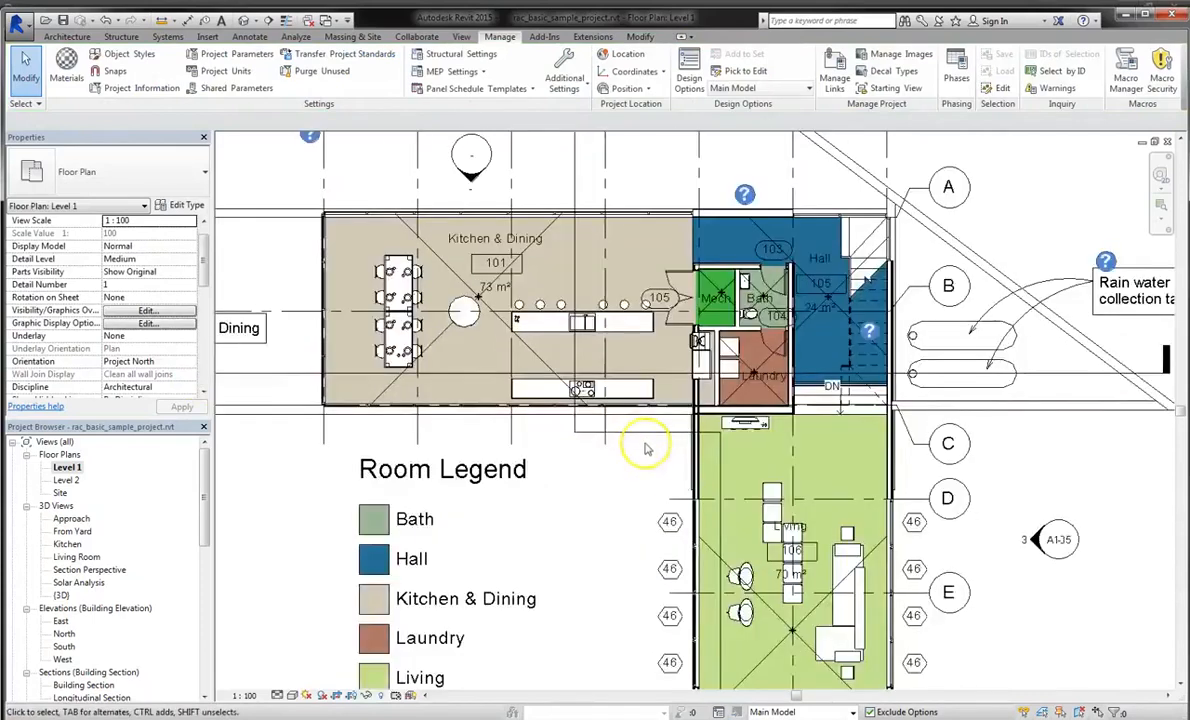
pyautogui.moveTo(645, 430); pyautogui.dragTo(690, 578, button='middle')
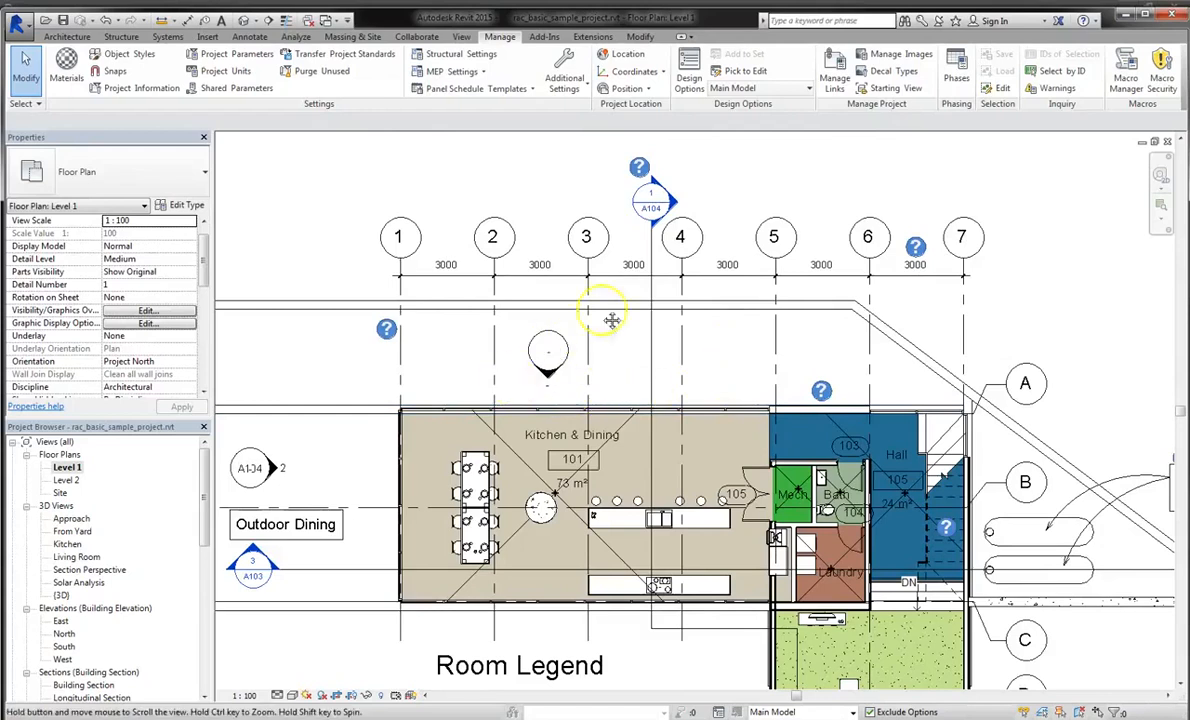
pyautogui.moveTo(585, 338); pyautogui.dragTo(712, 279, button='middle')
pyautogui.moveTo(760, 462); pyautogui.dragTo(631, 386, button='middle')
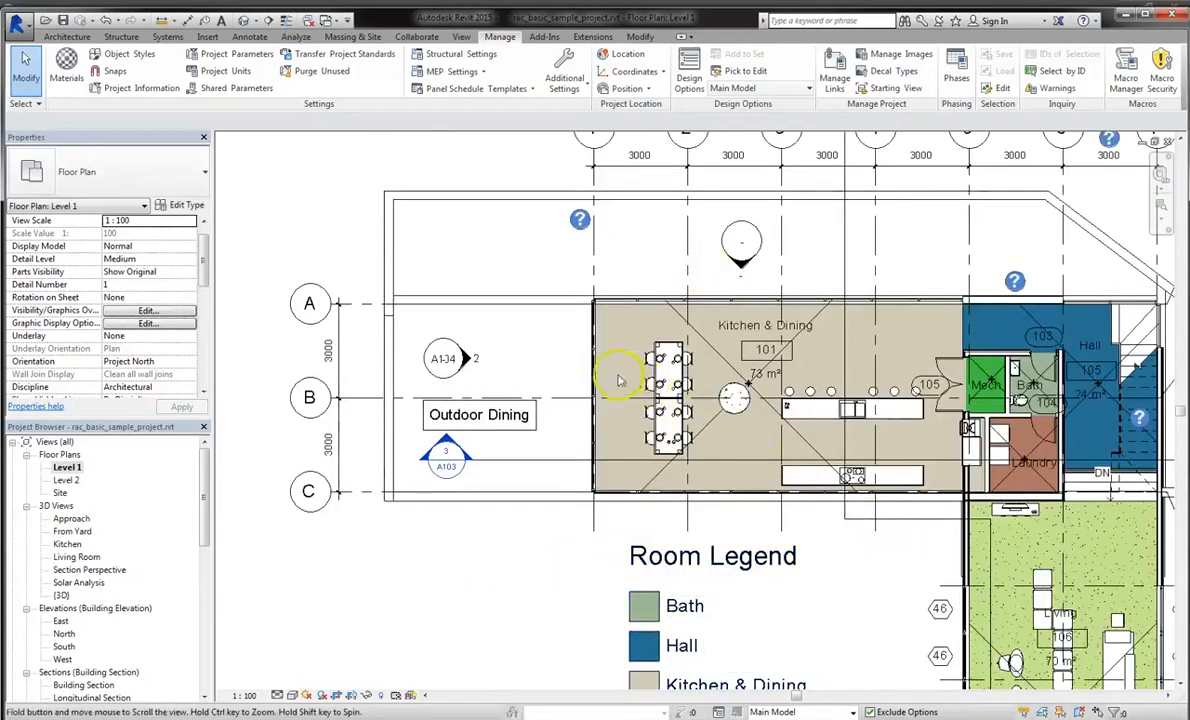
pyautogui.moveTo(1036, 650); pyautogui.dragTo(838, 413, button='middle')
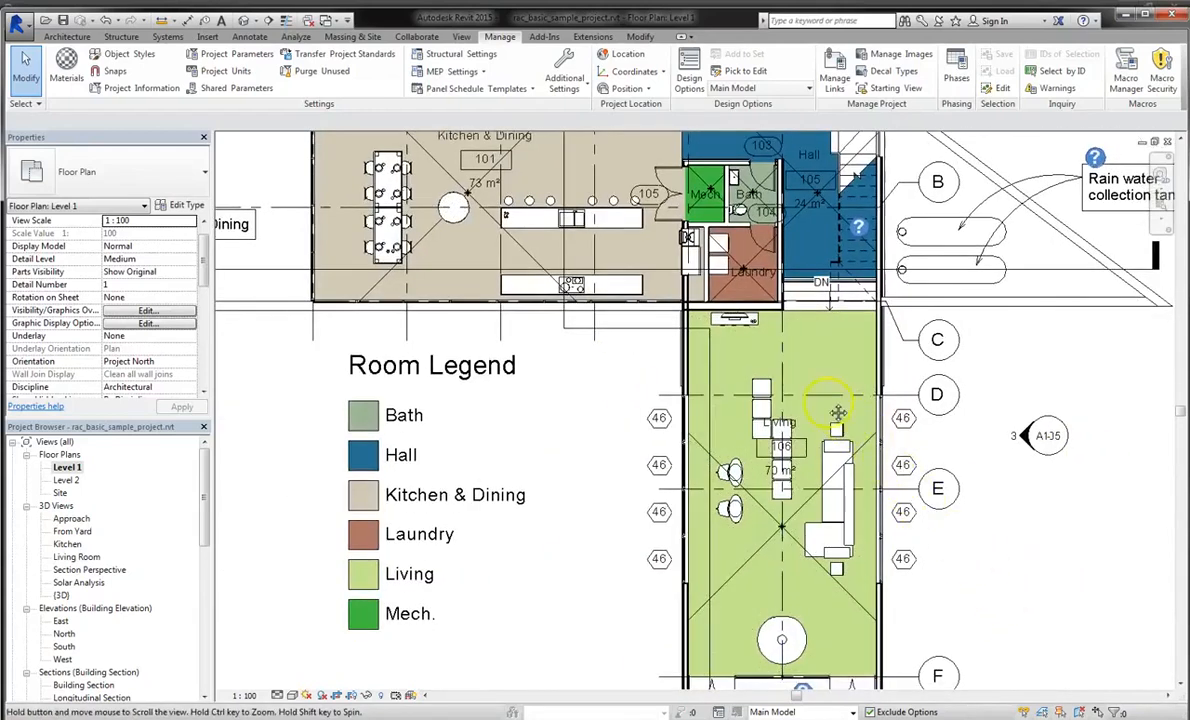
pyautogui.press('w')
pyautogui.press('a')
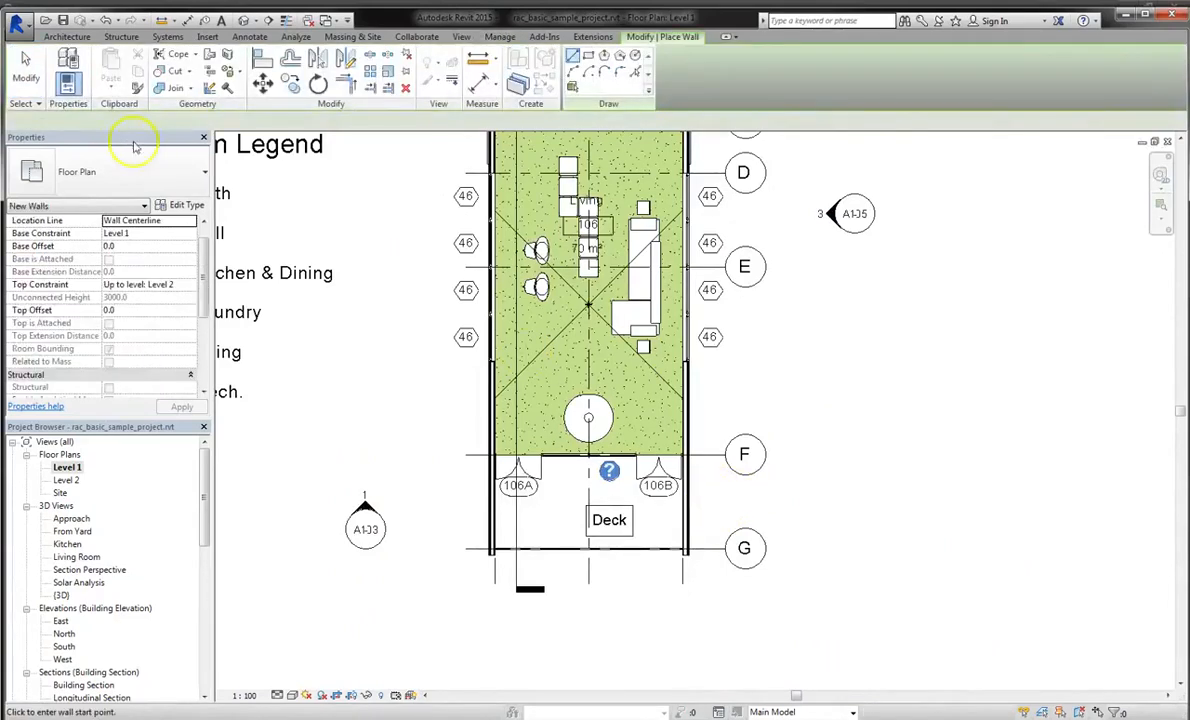
pyautogui.click(64, 37)
pyautogui.click(60, 58)
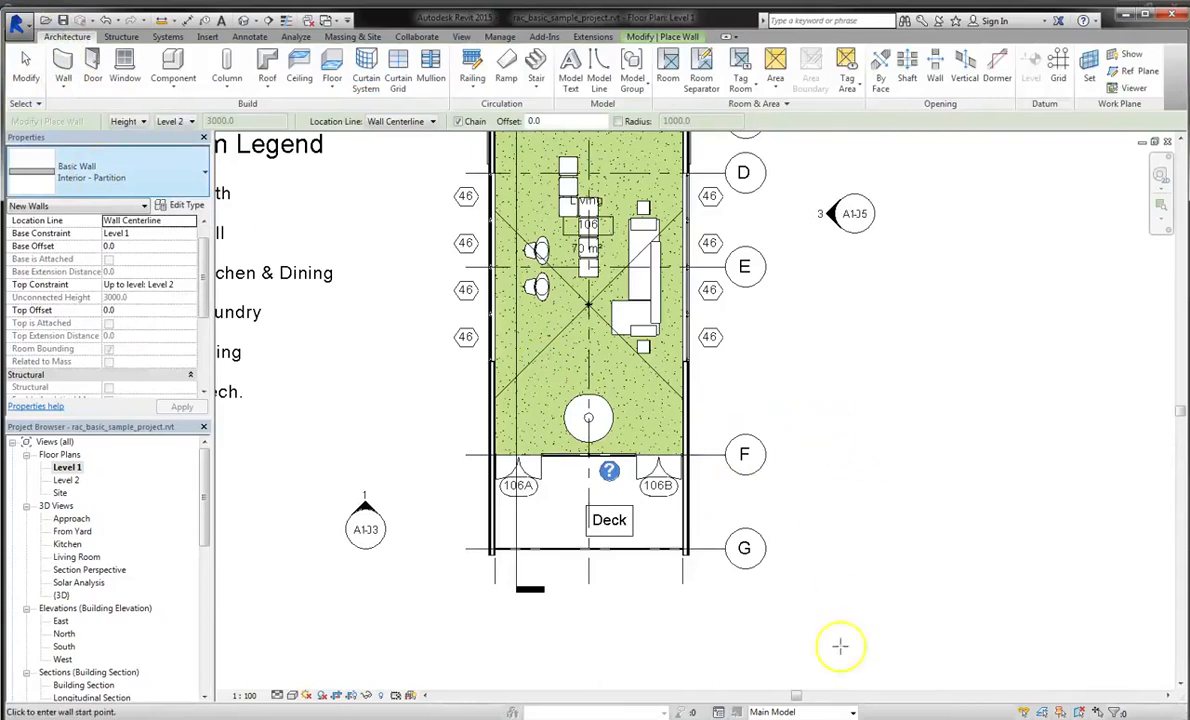
pyautogui.click(845, 711)
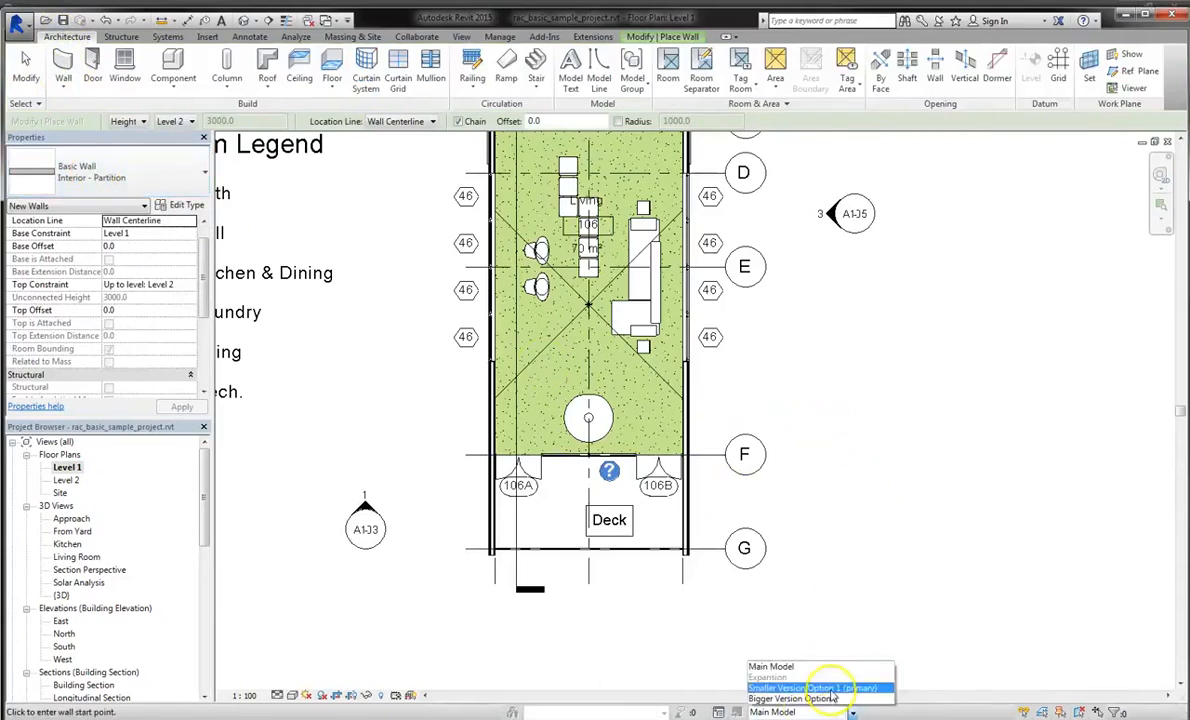
pyautogui.click(830, 688)
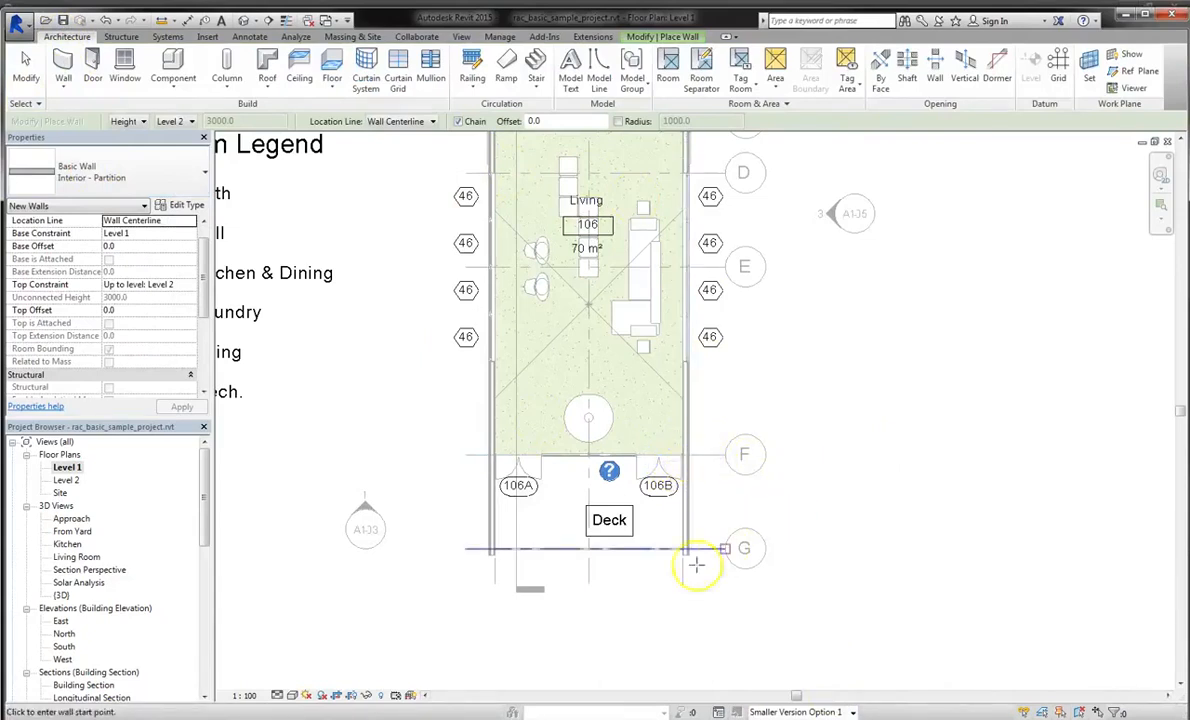
# Draw three chained Interior - Partition walls off the living room's outer wall, enclosing a rectangular expansion that ends at grid line G.
pyautogui.click(686, 383)
pyautogui.click(850, 383)
pyautogui.click(850, 548)
pyautogui.click(688, 548)
pyautogui.press('Escape')
pyautogui.press('Escape')
pyautogui.scroll(3, 700, 390)
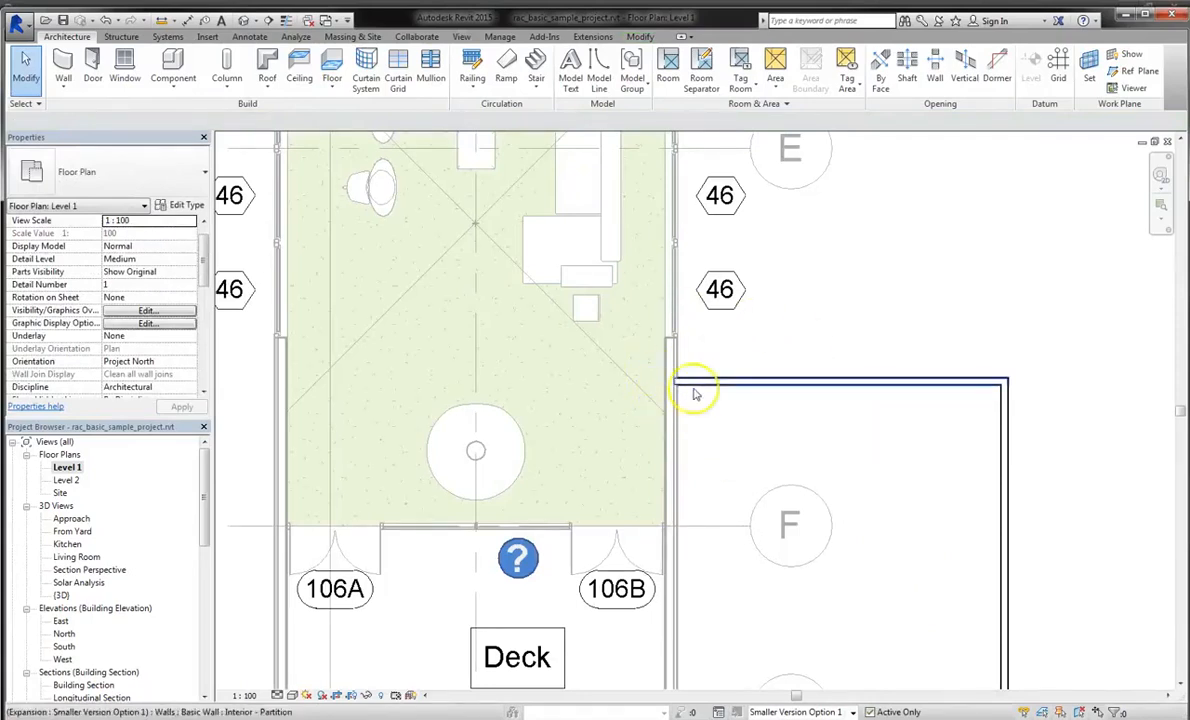
pyautogui.scroll(-2, 650, 418)
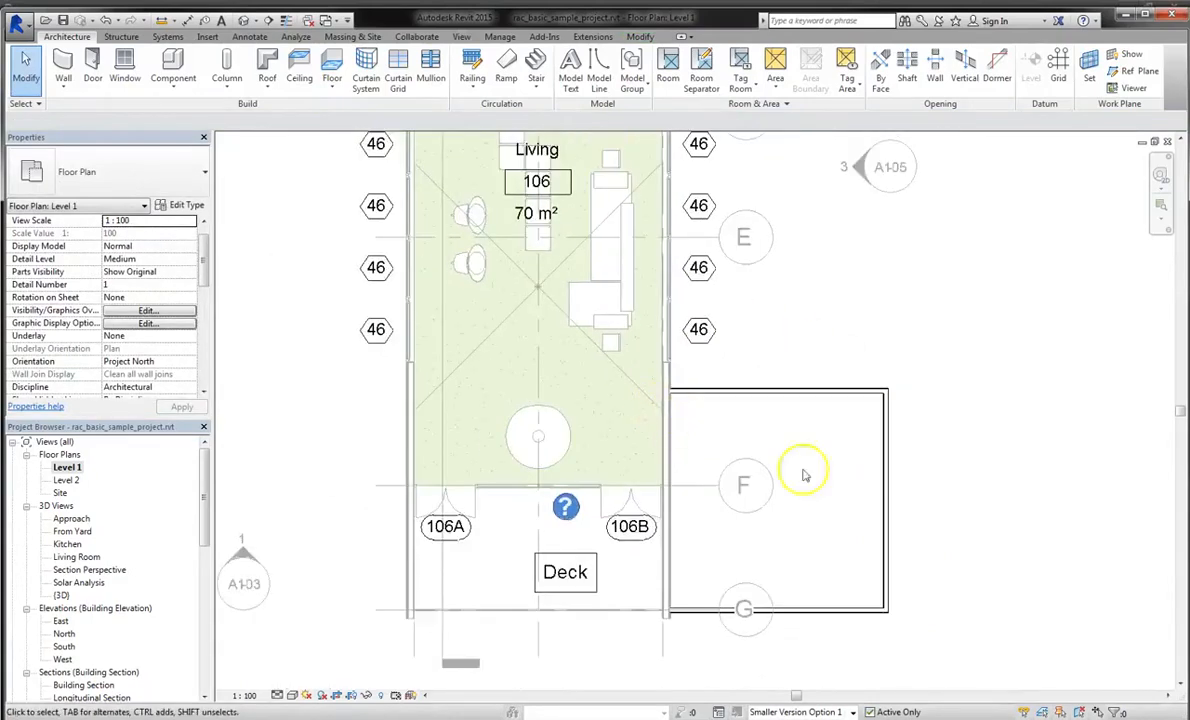
# View the new expansion walls in the Main Model, and return to editing Smaller Version Option 1.
pyautogui.click(835, 712)
pyautogui.click(810, 666)
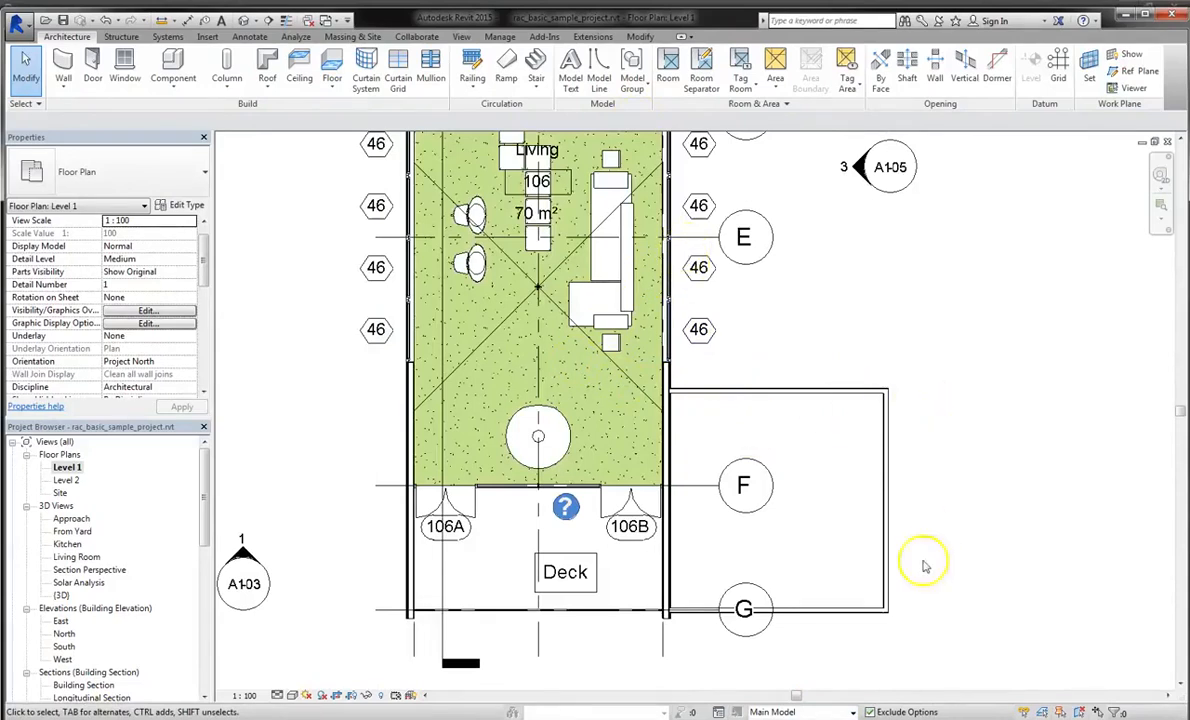
pyautogui.click(813, 712)
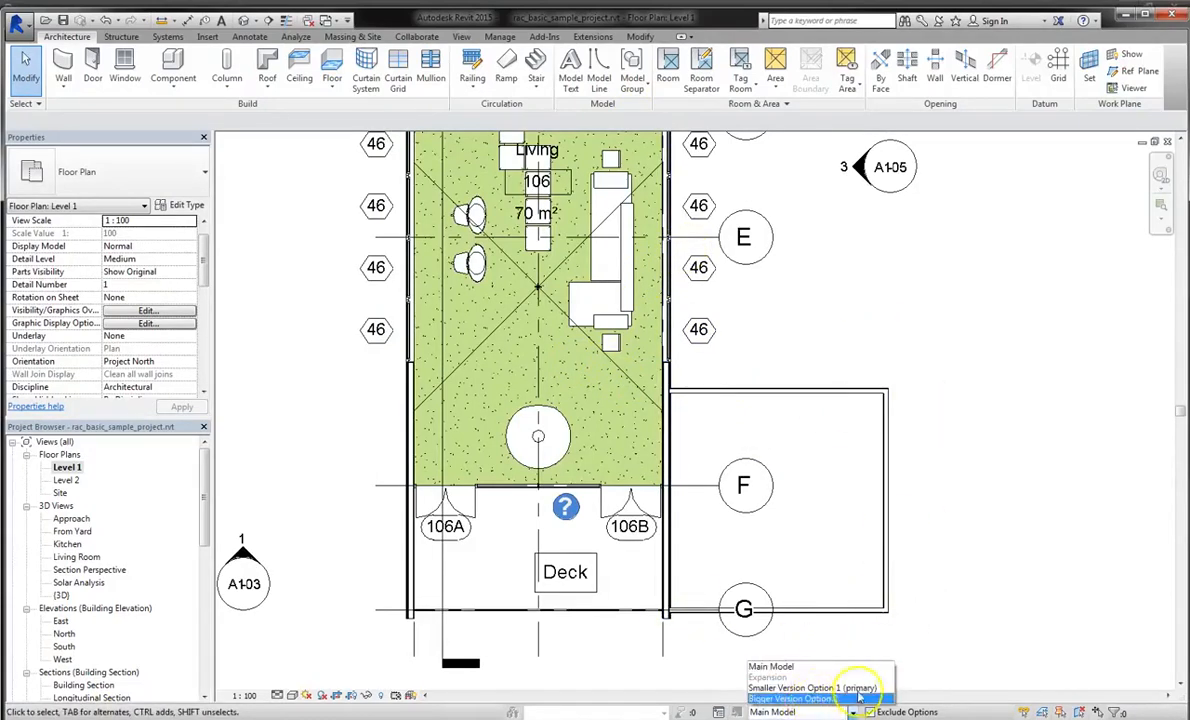
pyautogui.click(845, 688)
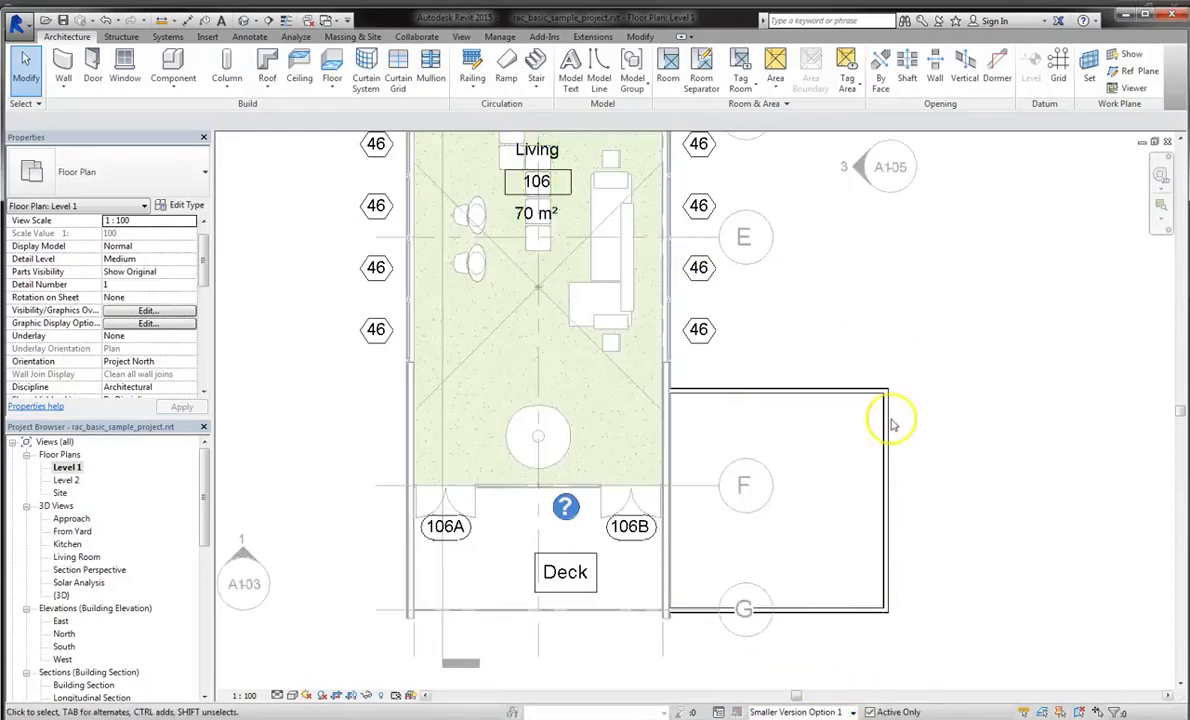
# Place an M_Double-Flush 1730 x 2134mm door in the expansion's outer wall opposite the living room, near grid line G.
pyautogui.press('d')
pyautogui.press('r')
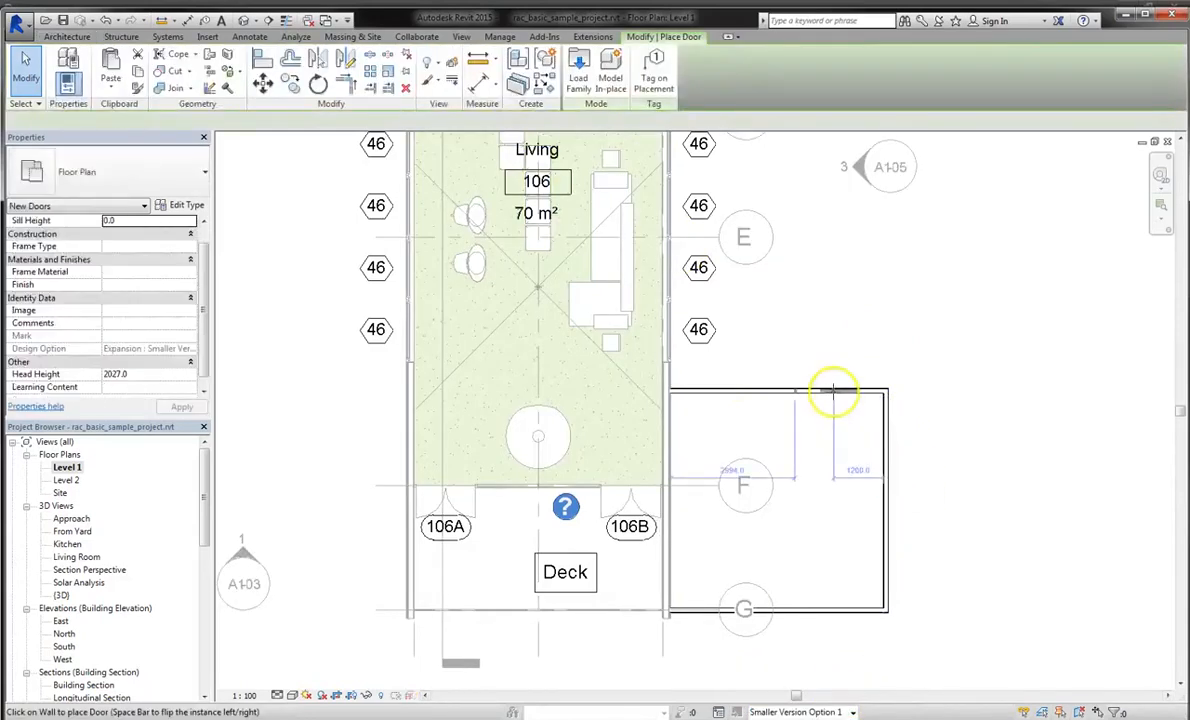
pyautogui.click(110, 170)
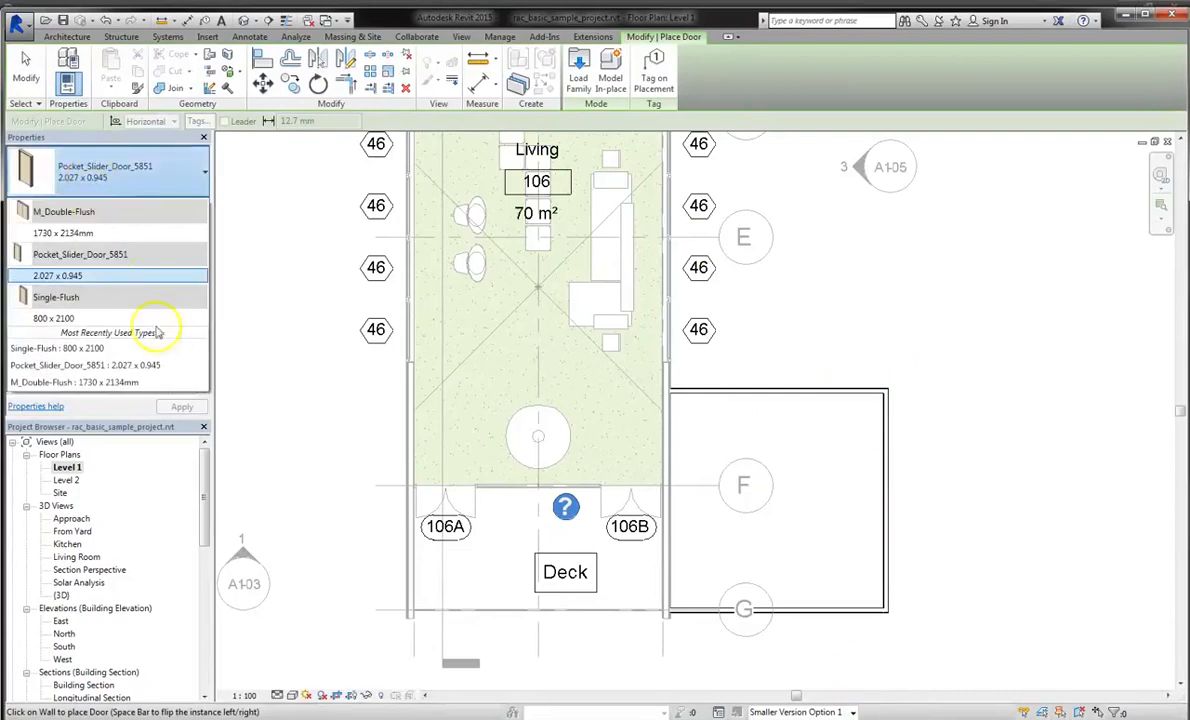
pyautogui.click(80, 262)
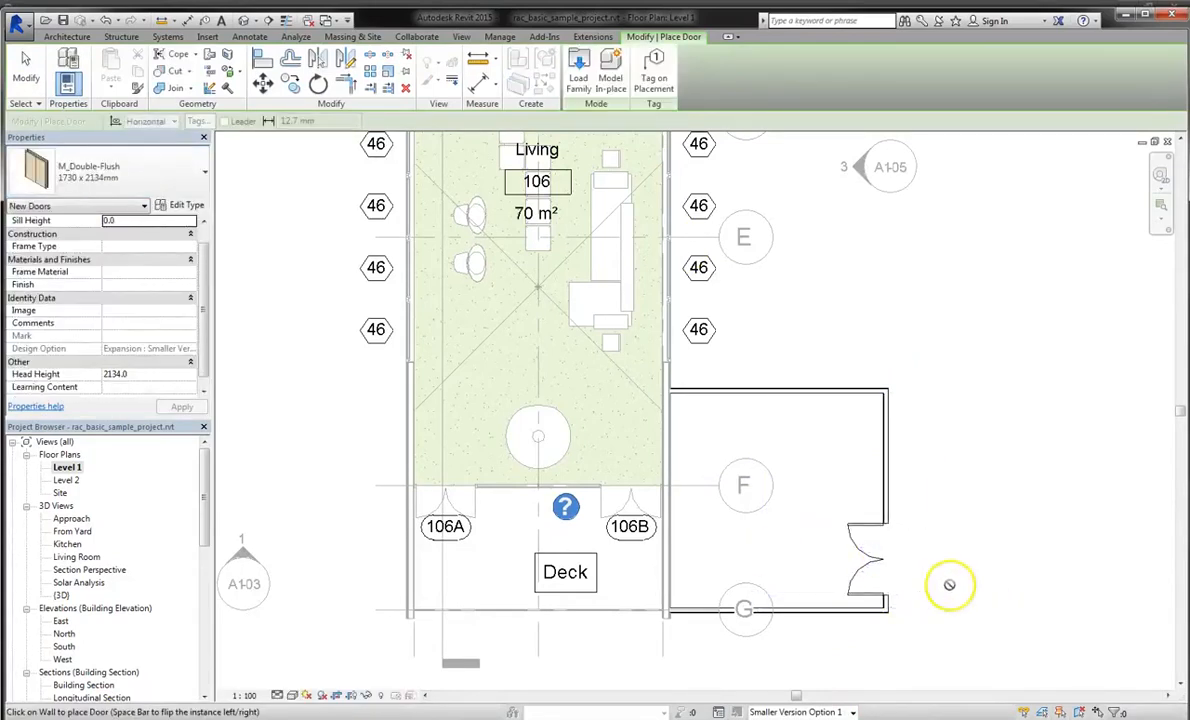
pyautogui.press('Escape')
pyautogui.press('Escape')
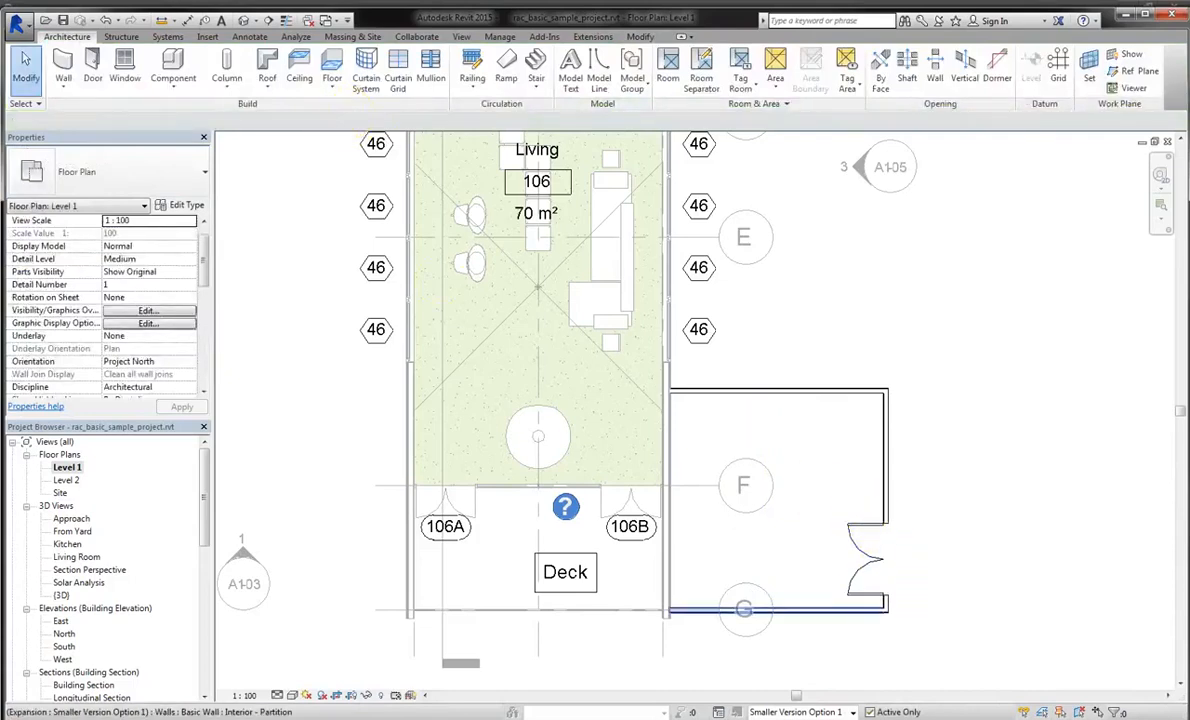
# Switch to the Main Model and examine the smaller expansion and its double door in the default 3D view.
pyautogui.click(800, 712)
pyautogui.click(775, 592)
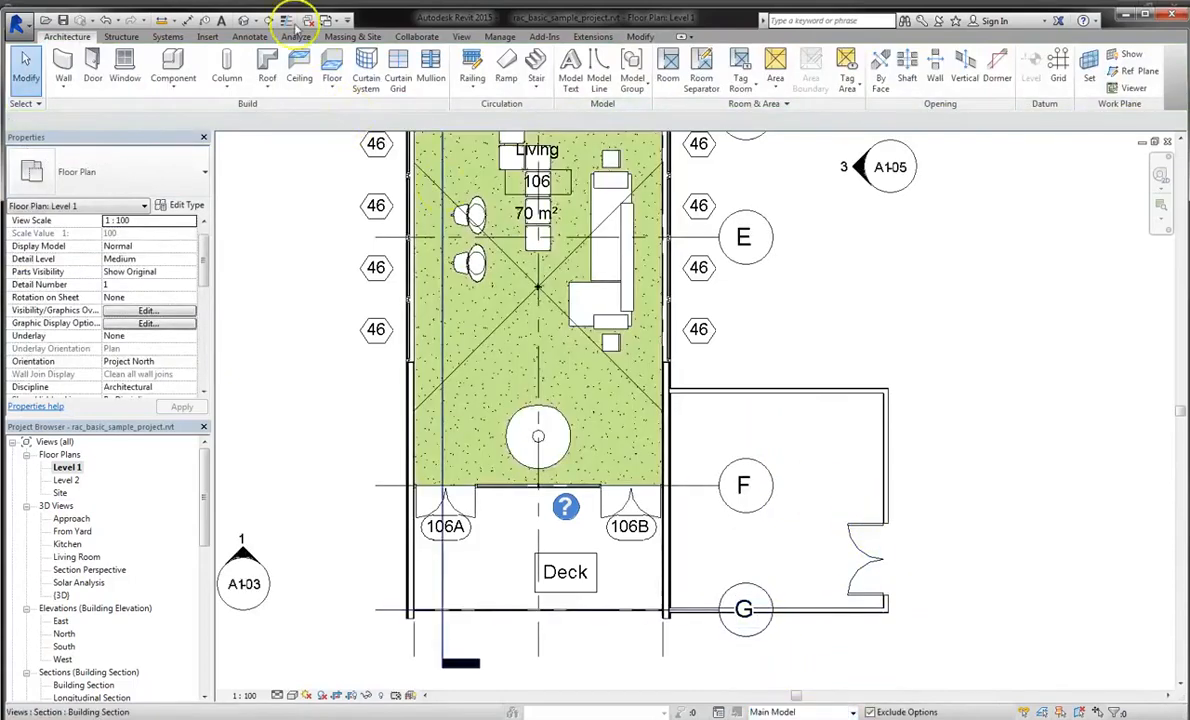
pyautogui.click(247, 20)
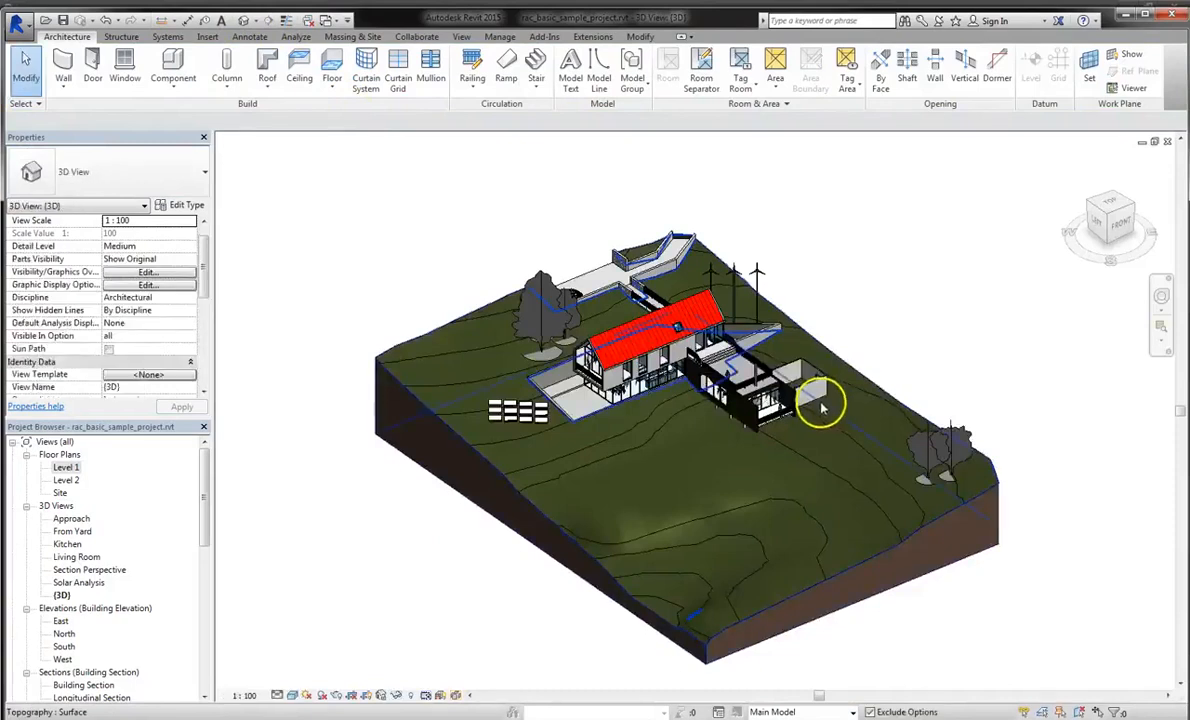
pyautogui.keyDown('shift'); pyautogui.moveTo(1043, 465); pyautogui.dragTo(988, 473, button='middle'); pyautogui.keyUp('shift')
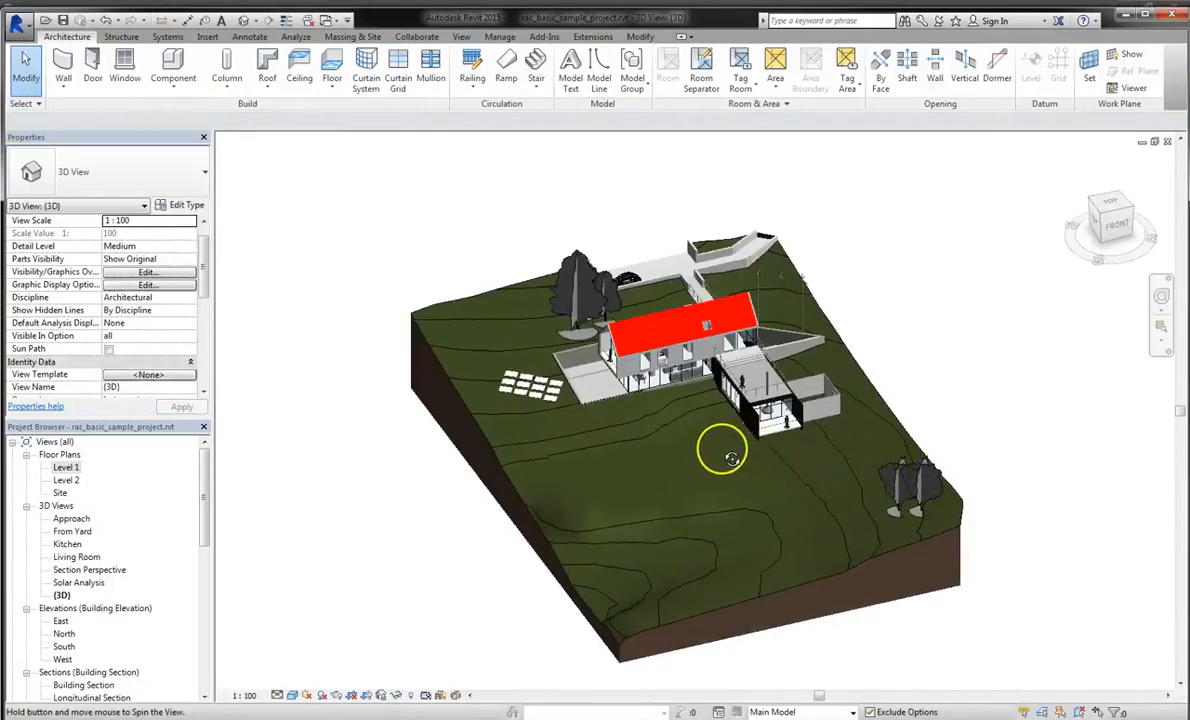
pyautogui.keyDown('shift'); pyautogui.moveTo(807, 478); pyautogui.dragTo(850, 470, button='middle'); pyautogui.keyUp('shift')
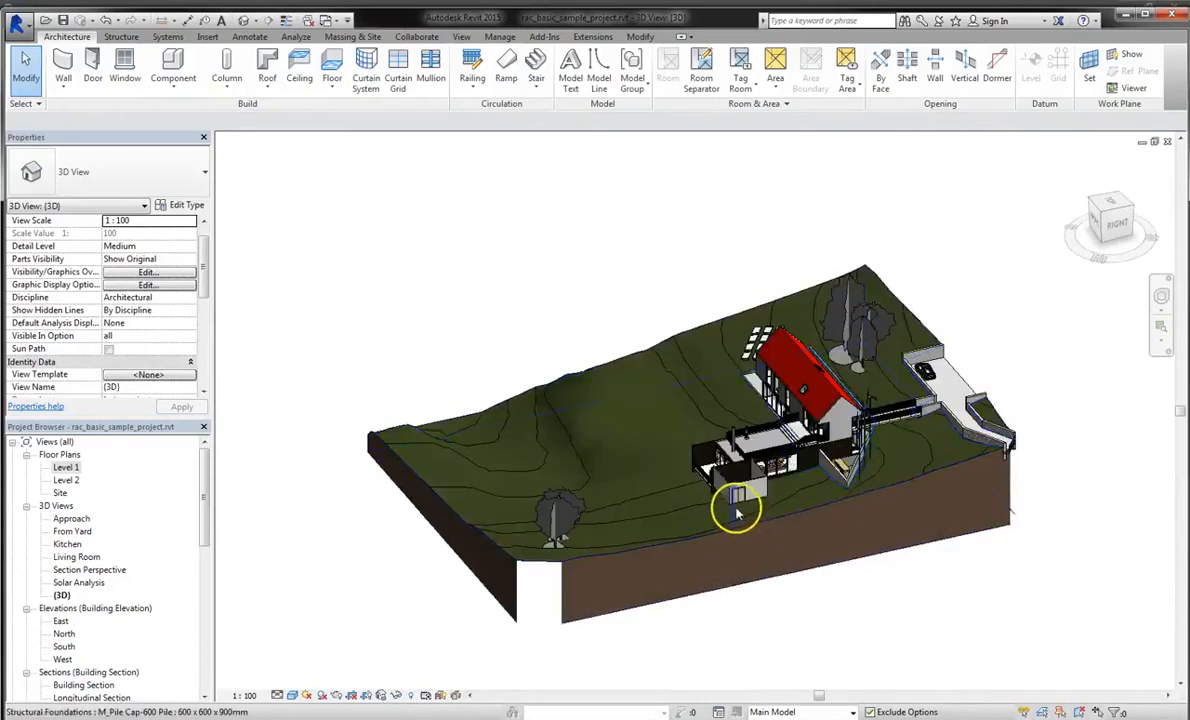
pyautogui.scroll(6, 737, 513)
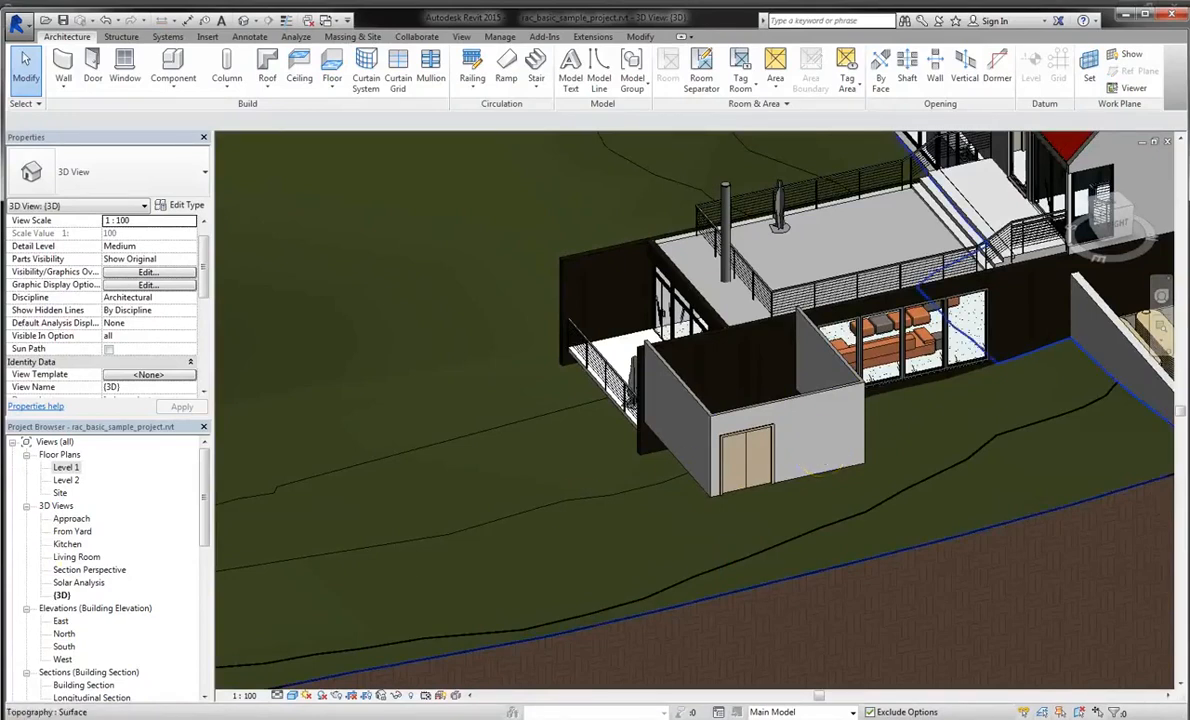
# Return to the Level 1 floor plan and make Bigger Version Option 2 the active design option.
pyautogui.doubleClick(66, 467)
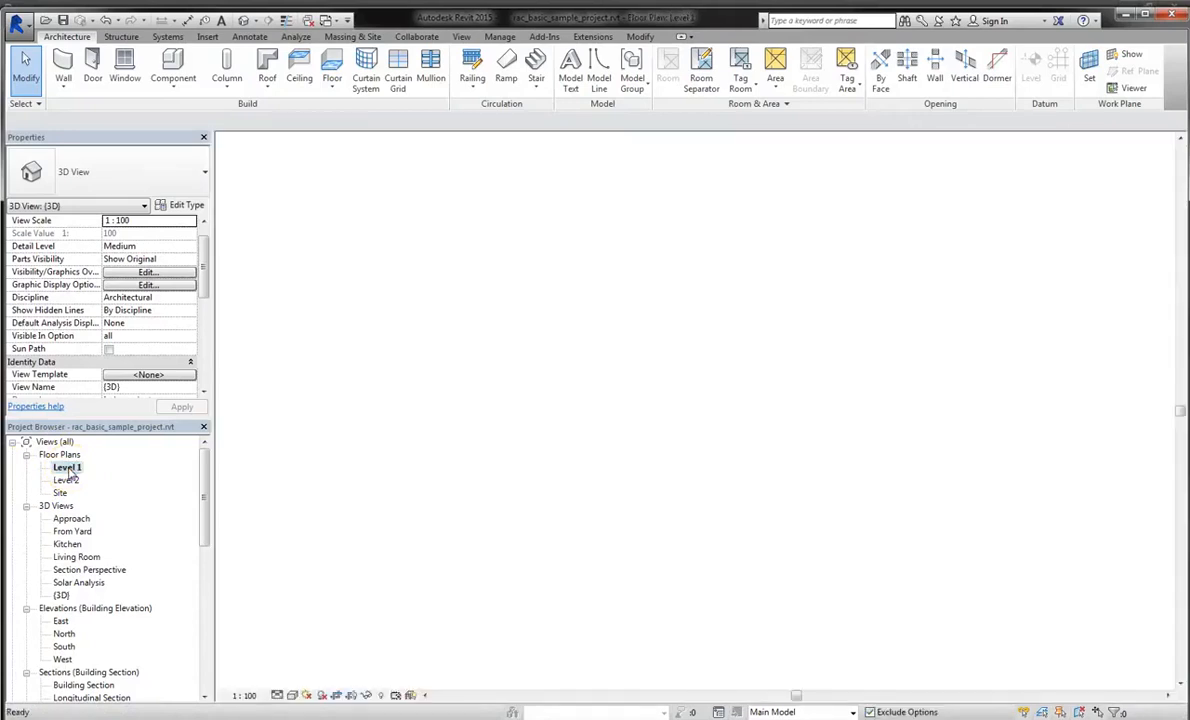
pyautogui.click(755, 710)
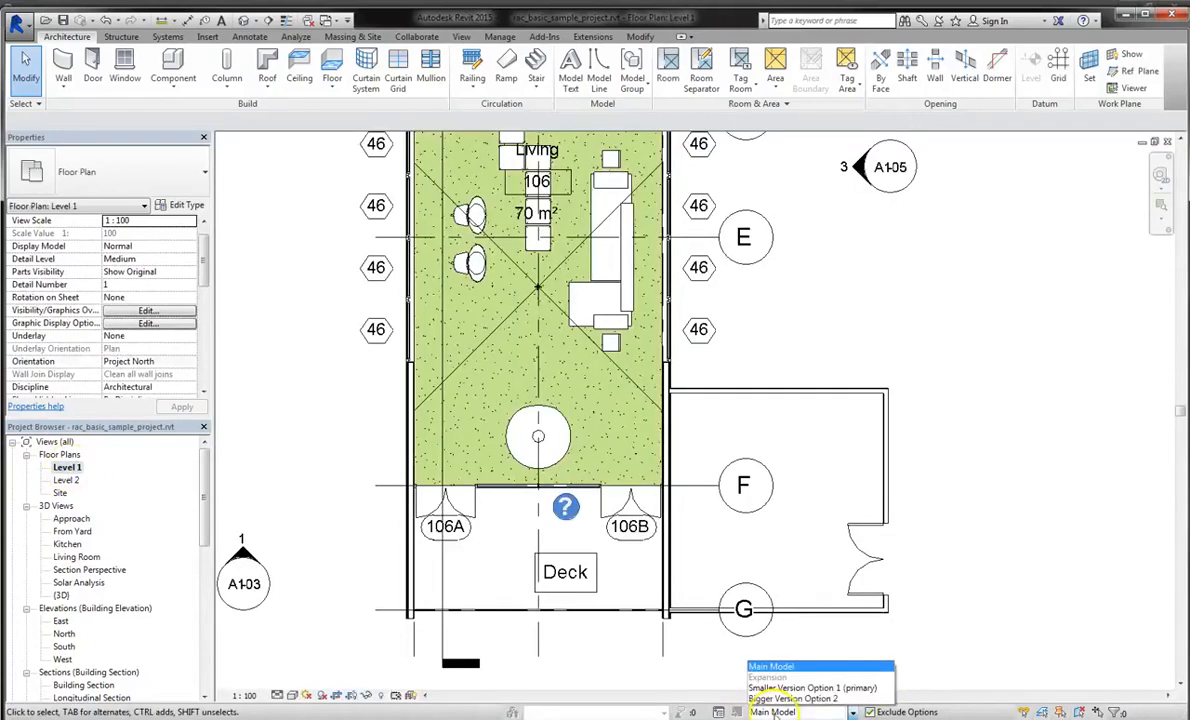
pyautogui.click(801, 699)
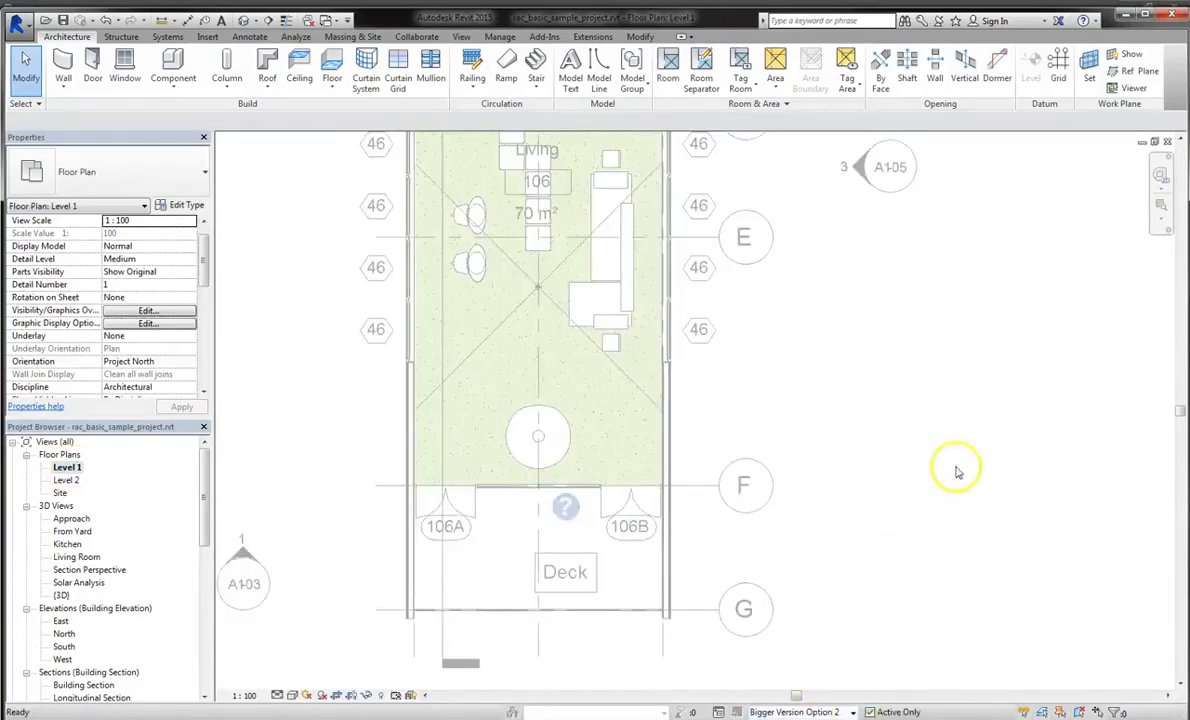
# Draw three chained Interior - Partition walls off the living room's outer wall, enclosing a wider expansion about 5280 mm deep that ends at grid line G.
pyautogui.press('w')
pyautogui.press('a')
pyautogui.scroll(-2, 792, 553)
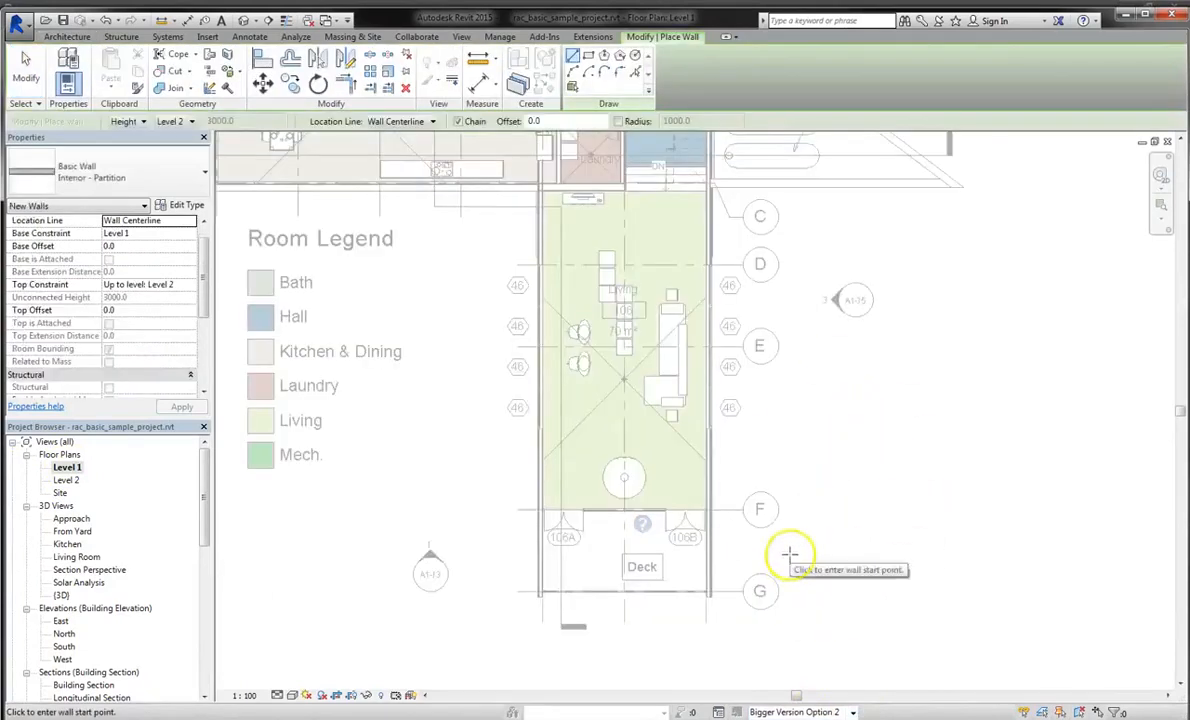
pyautogui.click(712, 445)
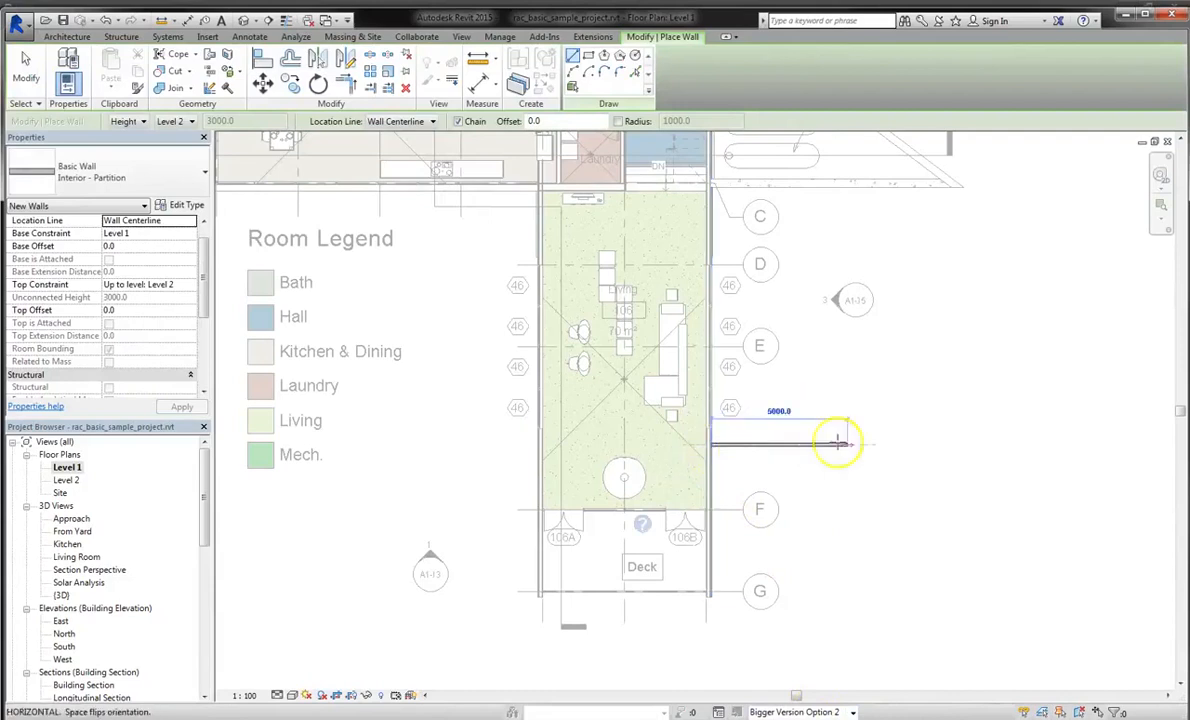
pyautogui.click(963, 444)
pyautogui.click(962, 592)
pyautogui.click(709, 592)
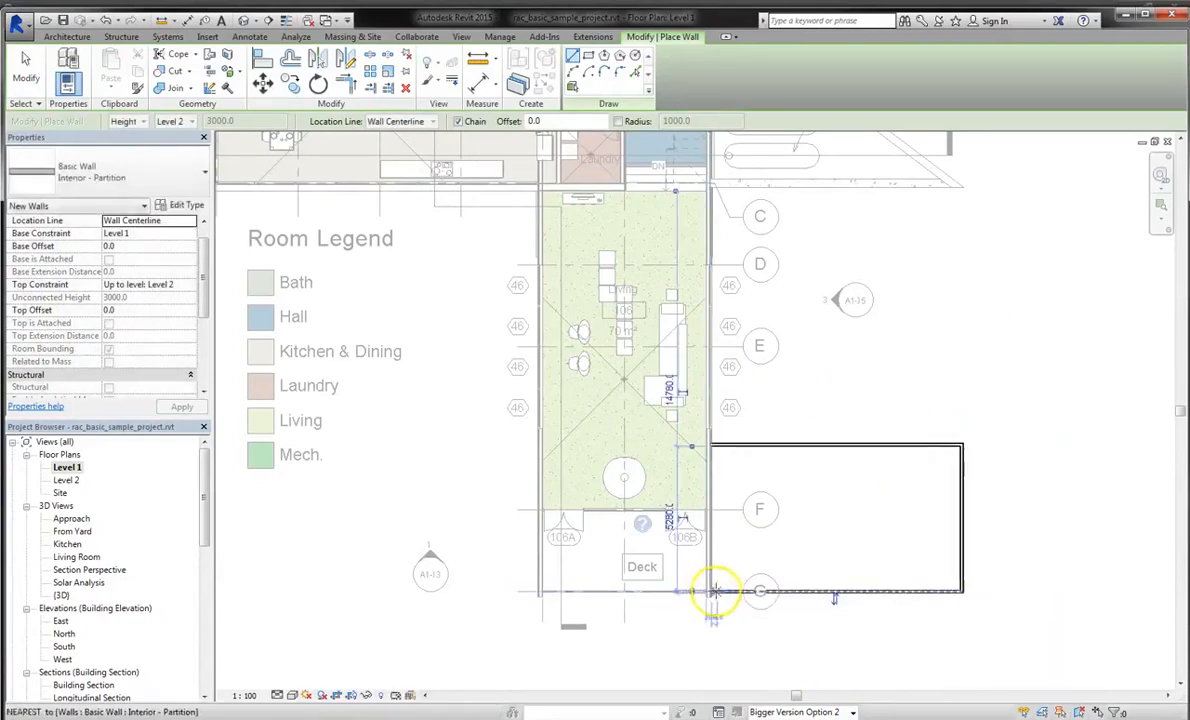
pyautogui.press('Escape')
pyautogui.press('Escape')
# Place two M_Double-Flush 1730 x 2134mm doors in the bigger expansion's outer wall opposite the living room, and return to the Main Model.
pyautogui.press('d')
pyautogui.press('r')
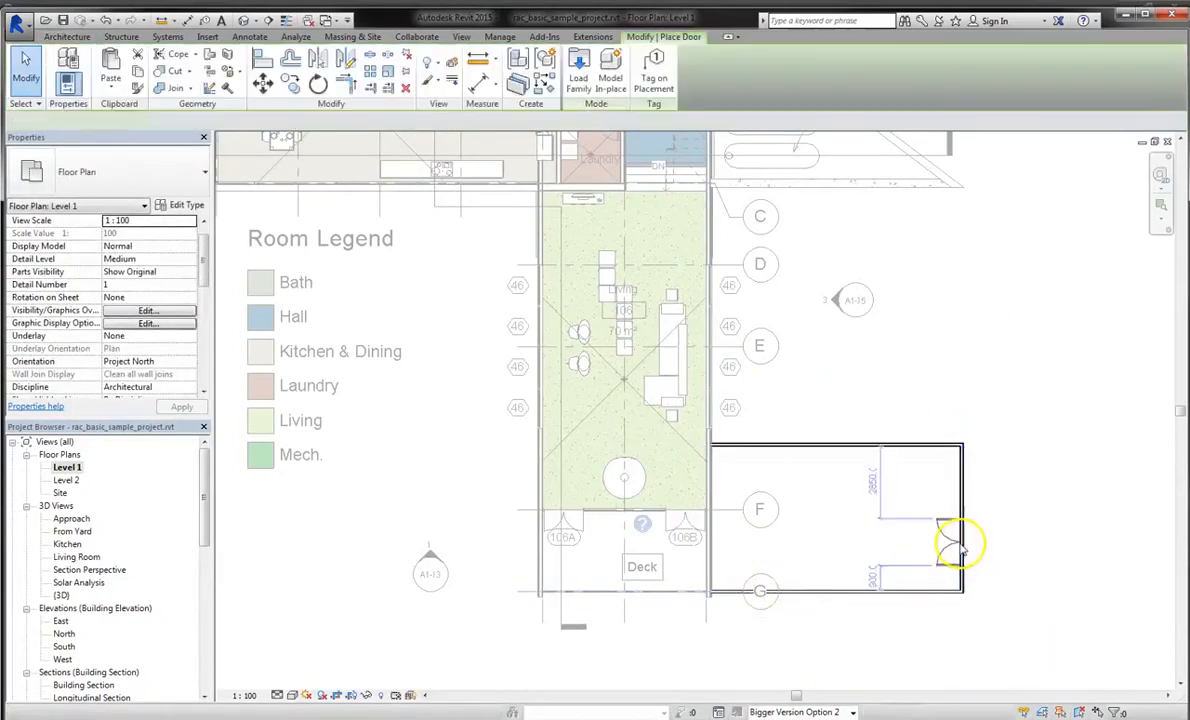
pyautogui.click(953, 486)
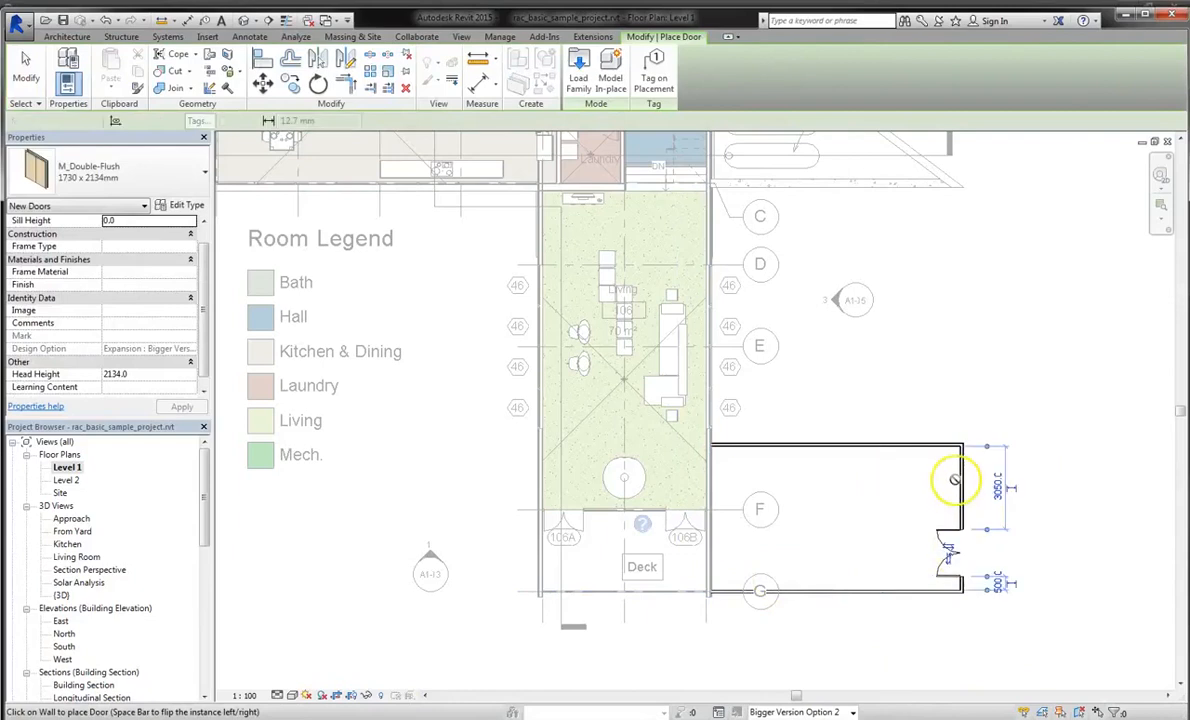
pyautogui.press('Escape')
pyautogui.press('Escape')
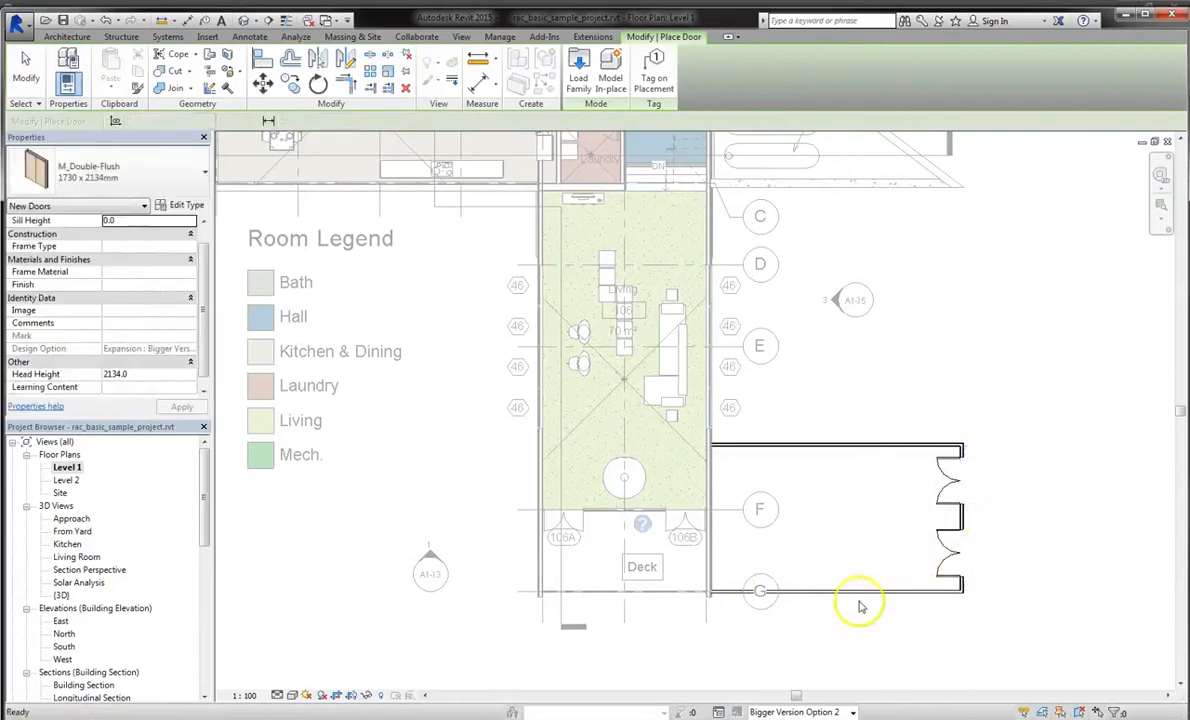
pyautogui.click(800, 711)
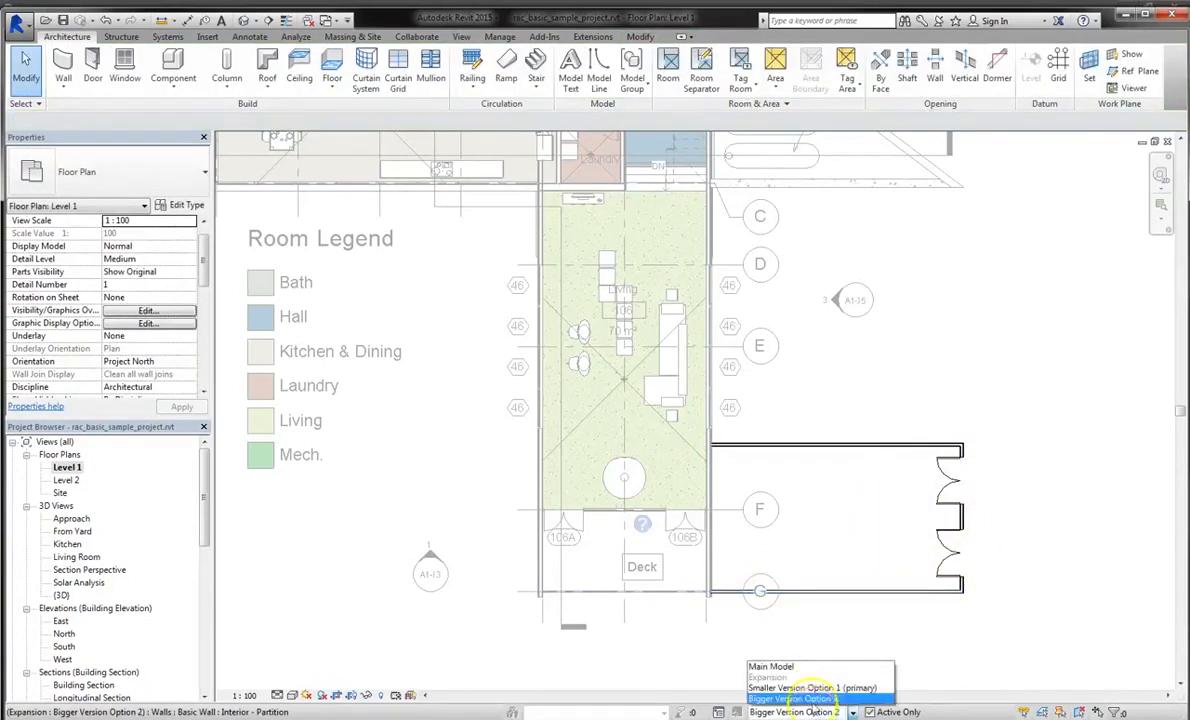
pyautogui.click(815, 667)
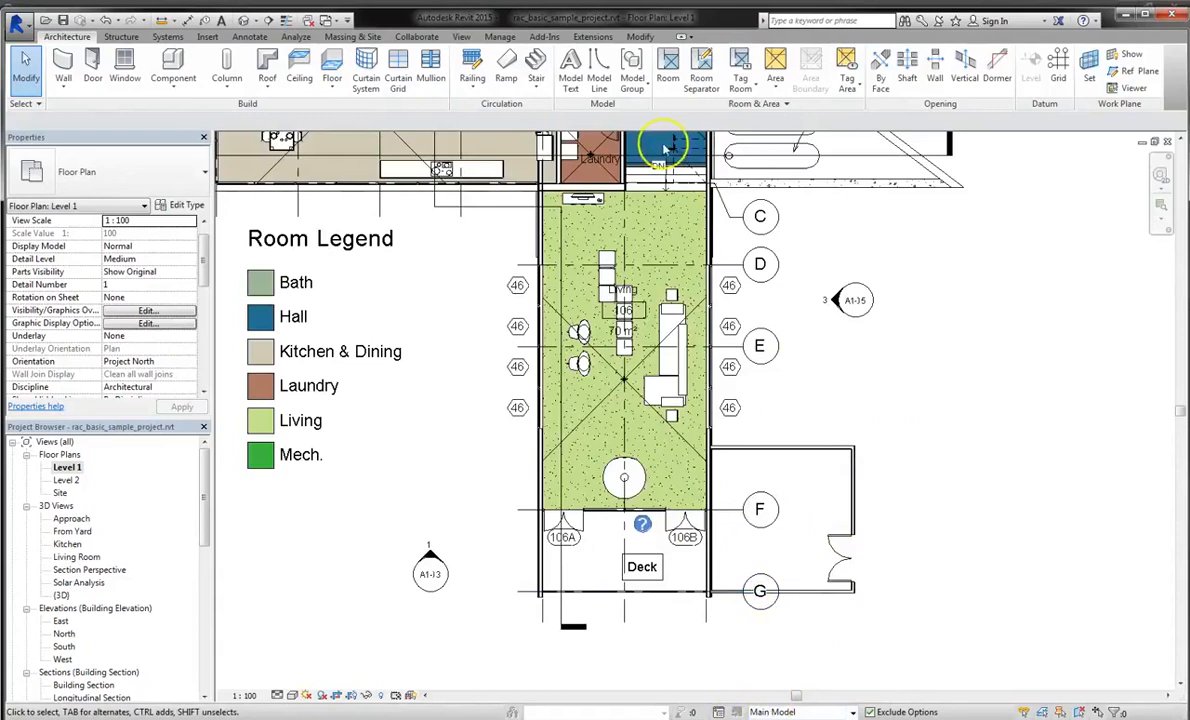
# Make Bigger Version Option 2 the primary option of the Expansion set and close the Design Options dialog.
pyautogui.click(500, 36)
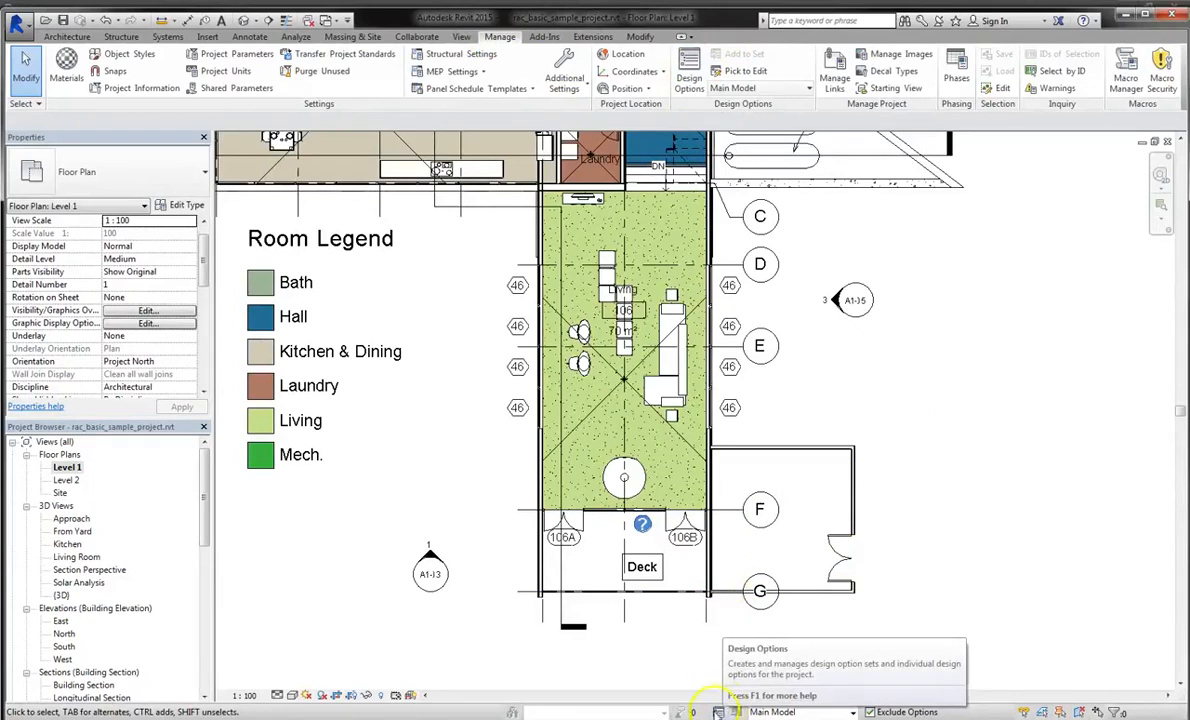
pyautogui.click(689, 706)
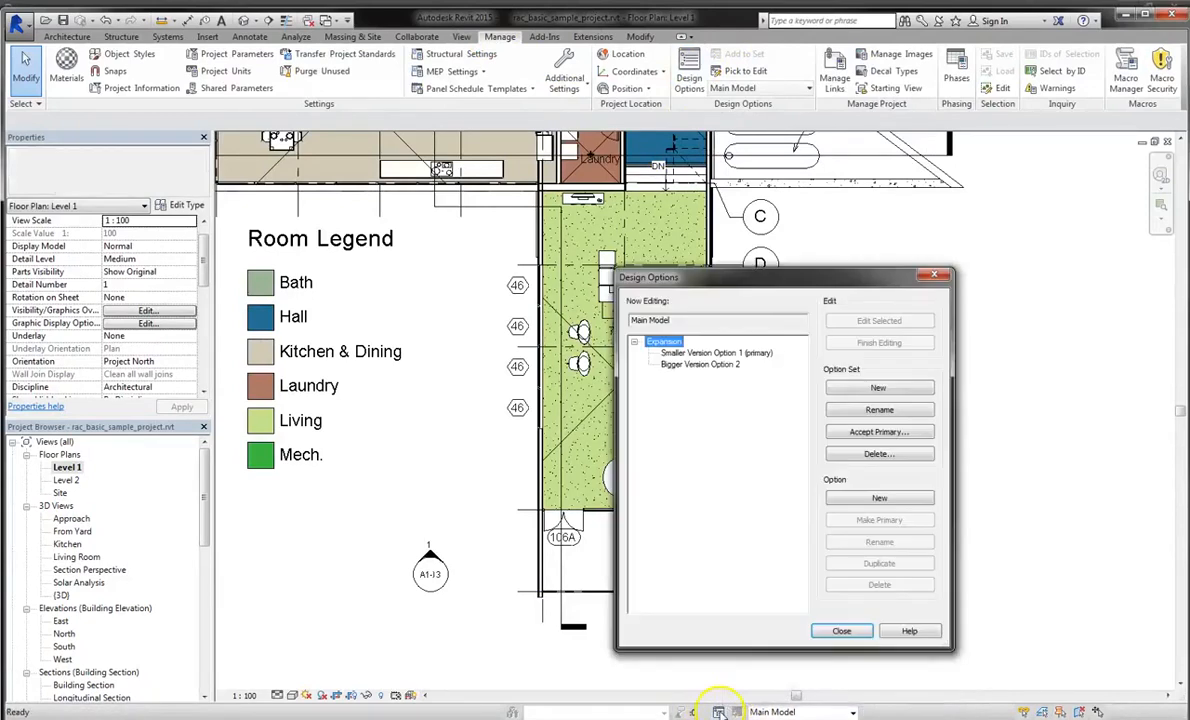
pyautogui.moveTo(800, 290); pyautogui.dragTo(440, 290)
pyautogui.click(347, 360)
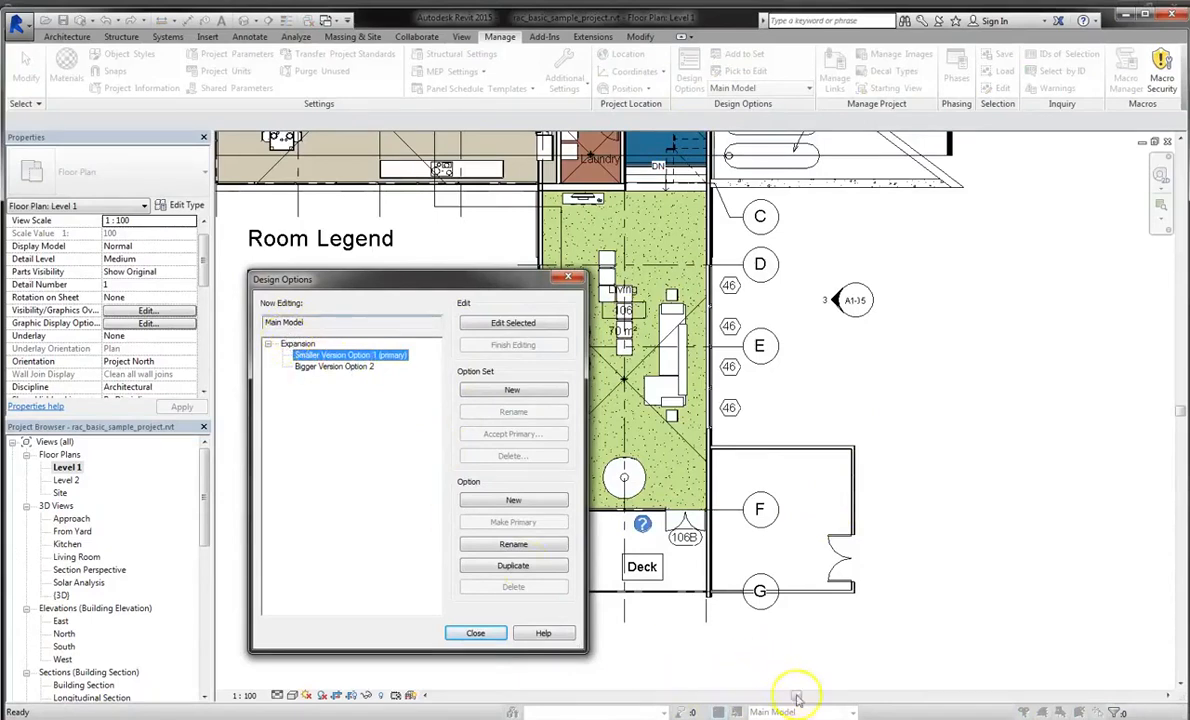
pyautogui.click(328, 367)
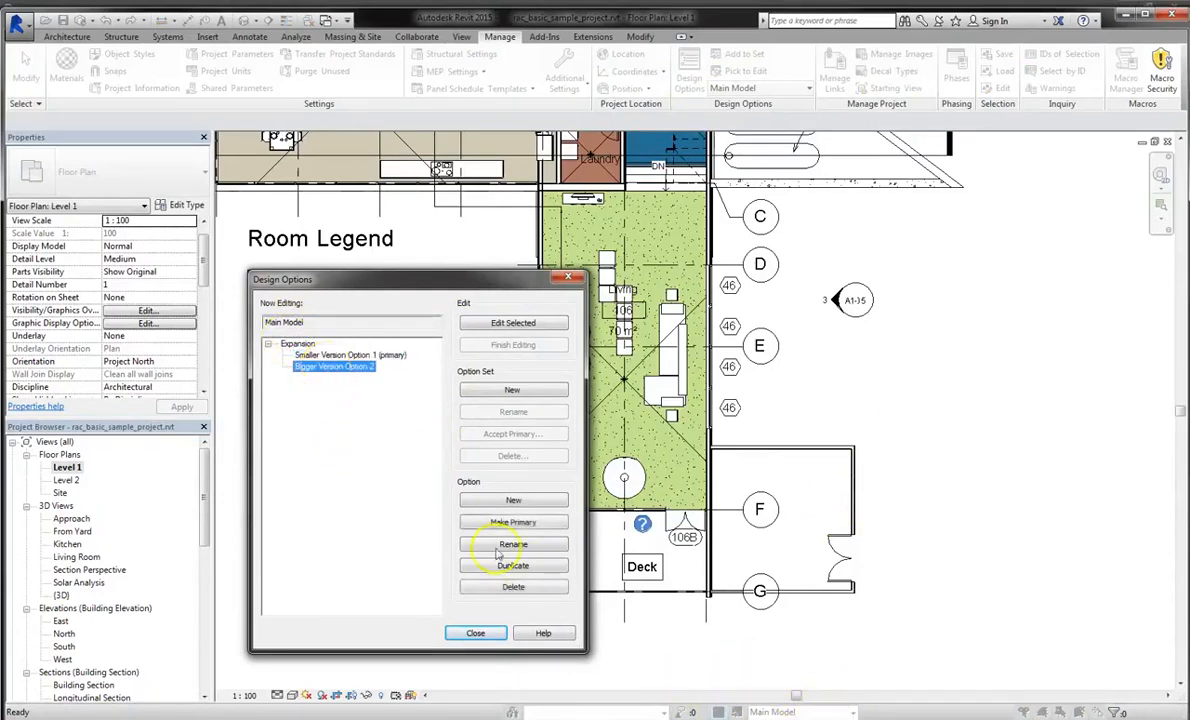
pyautogui.click(512, 522)
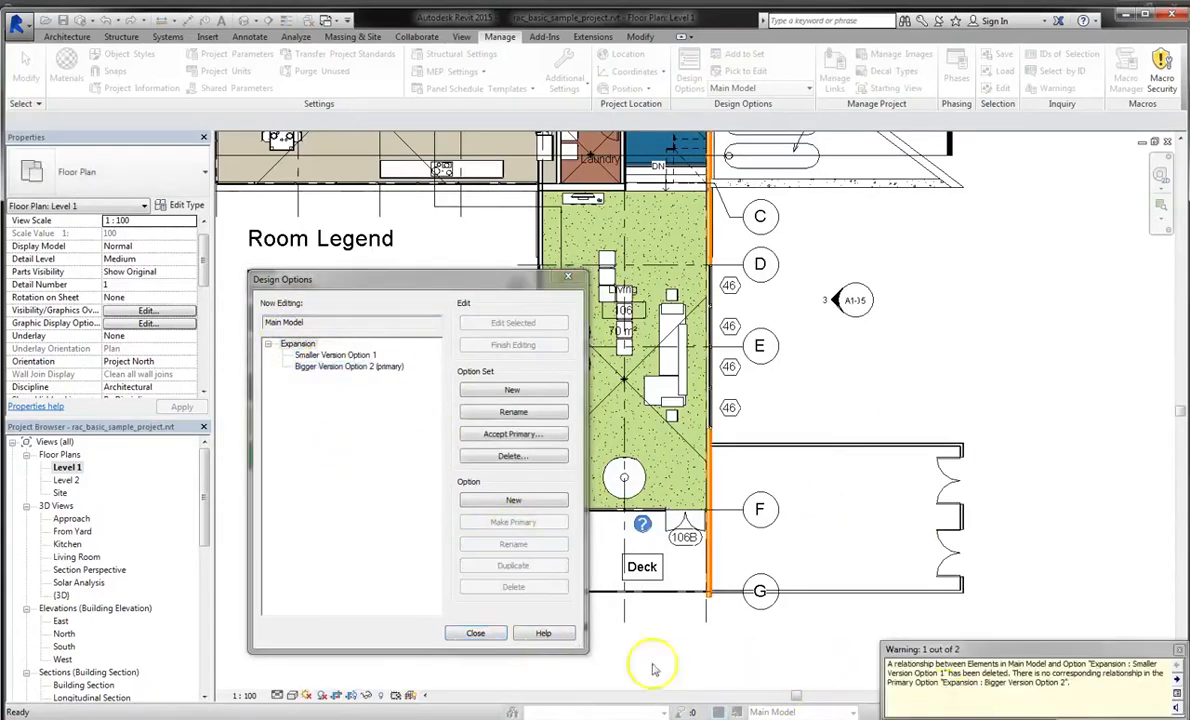
pyautogui.click(476, 634)
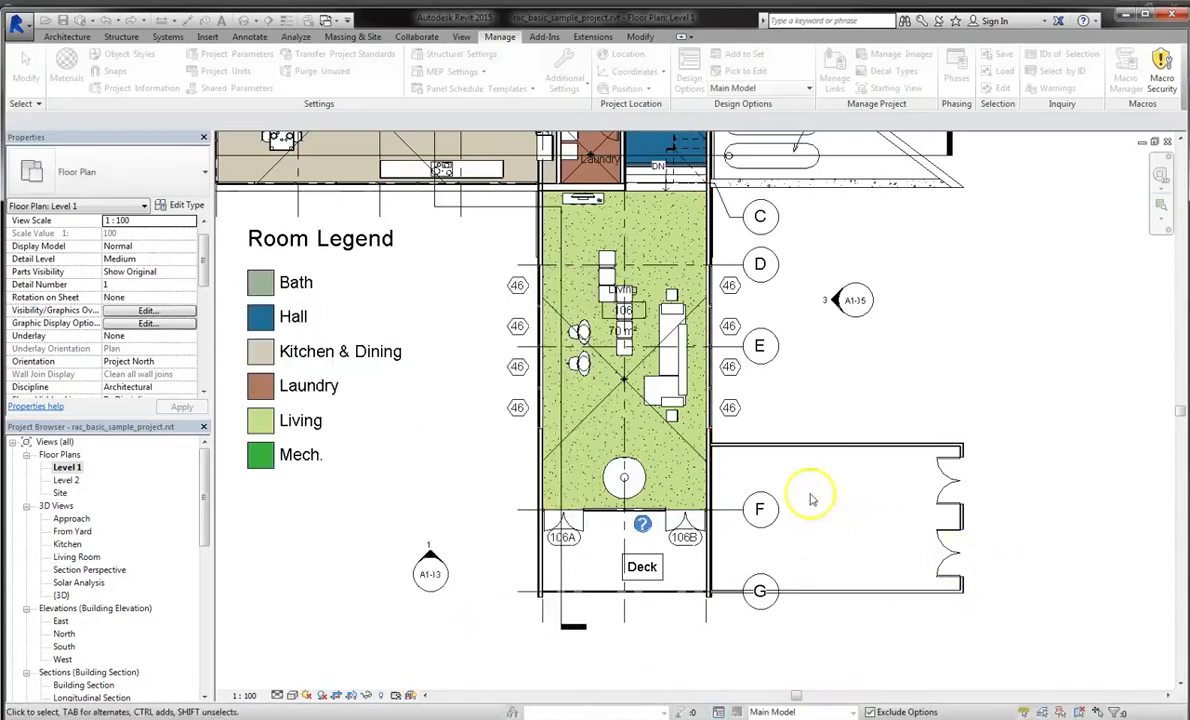
# Compare Bigger Version Option 2 and Smaller Version Option 1 as the active design option, and return to the Main Model.
pyautogui.click(800, 712)
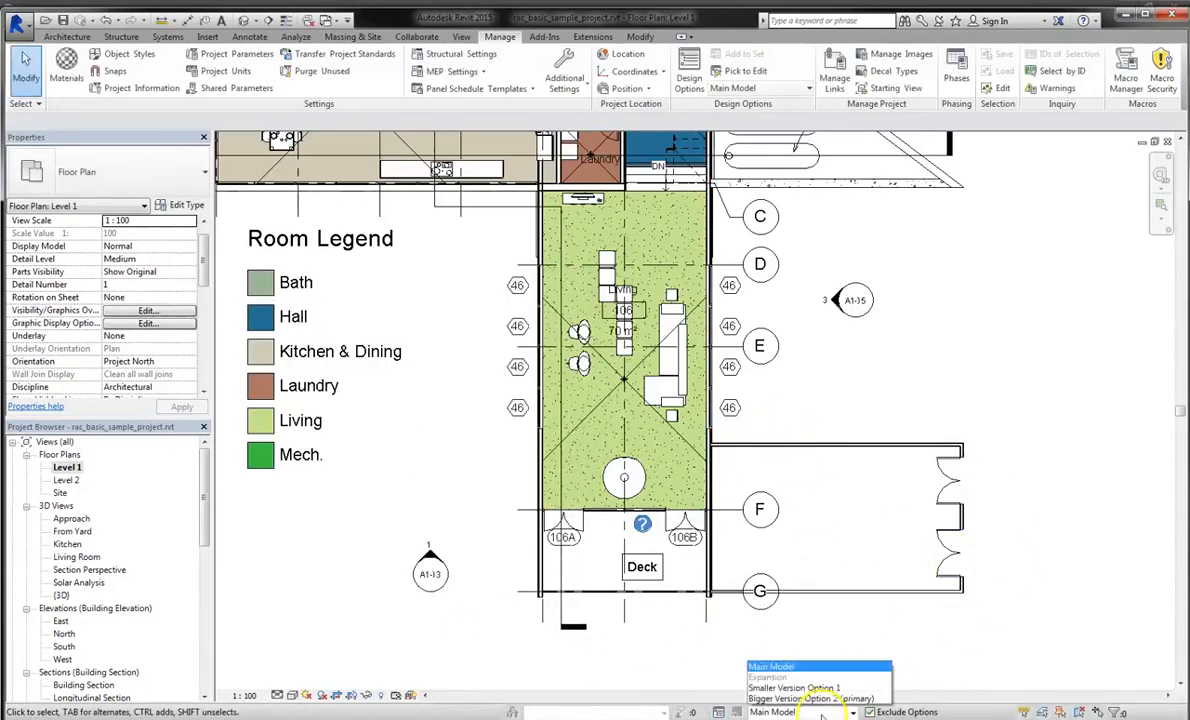
pyautogui.click(810, 698)
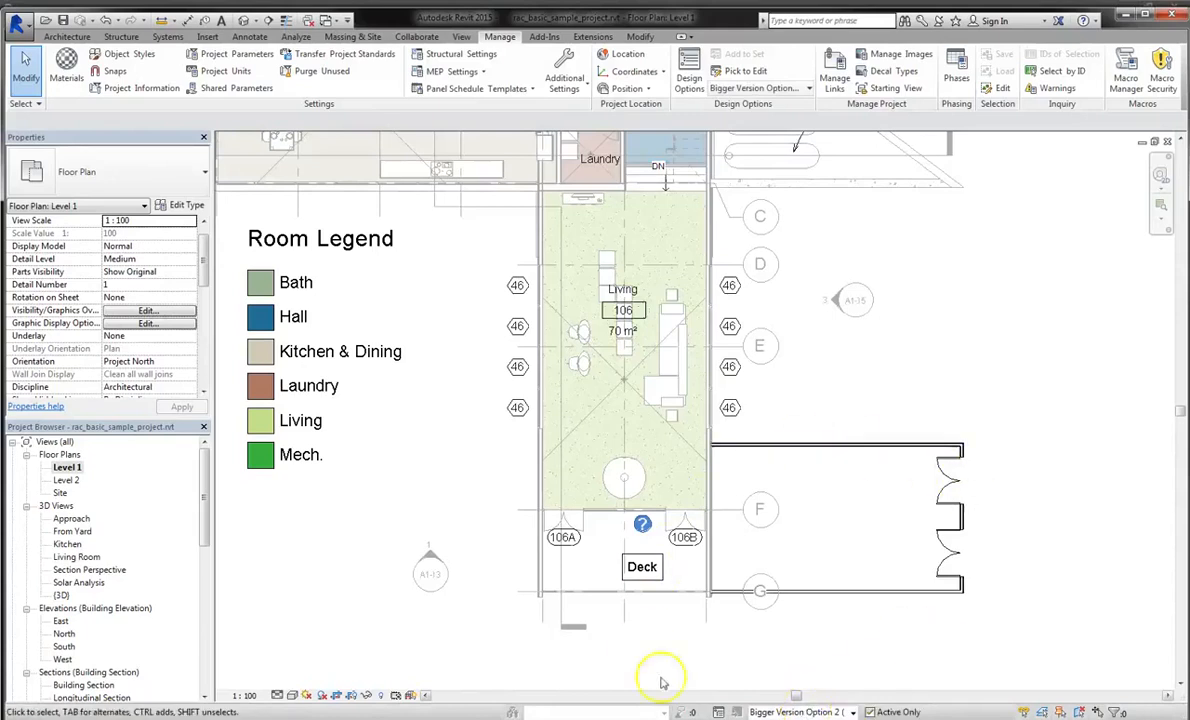
pyautogui.click(790, 710)
pyautogui.click(805, 662)
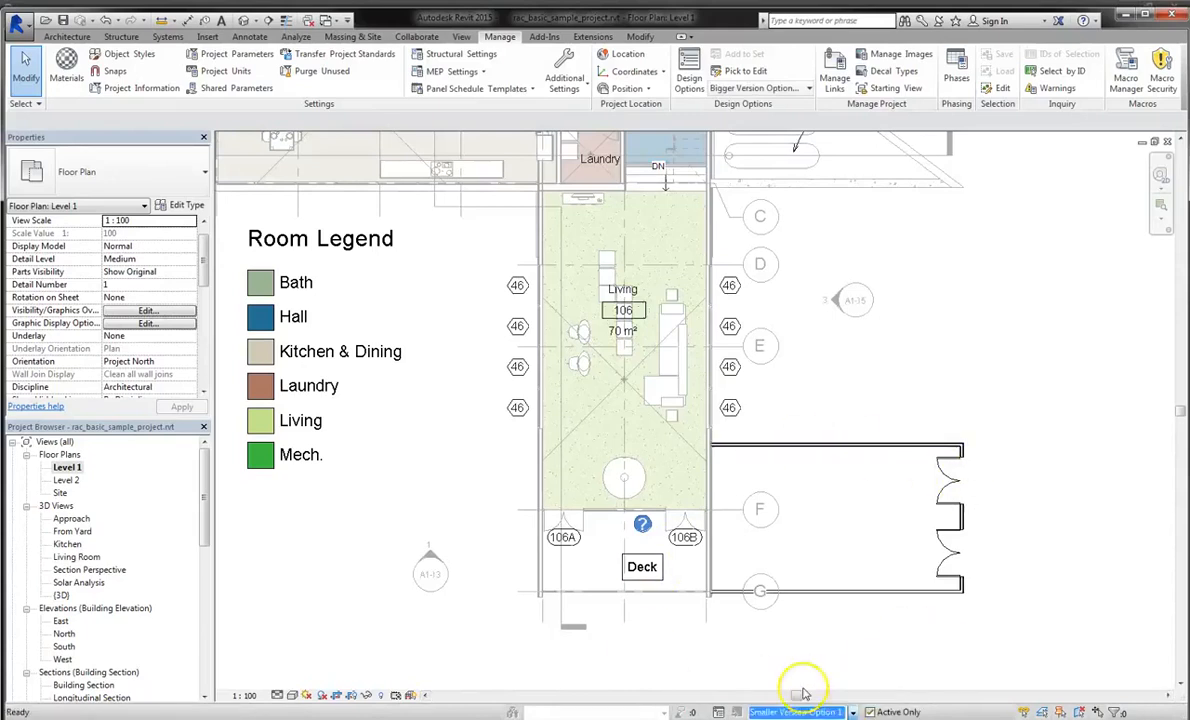
pyautogui.click(801, 711)
pyautogui.click(801, 709)
pyautogui.click(801, 709)
pyautogui.click(780, 666)
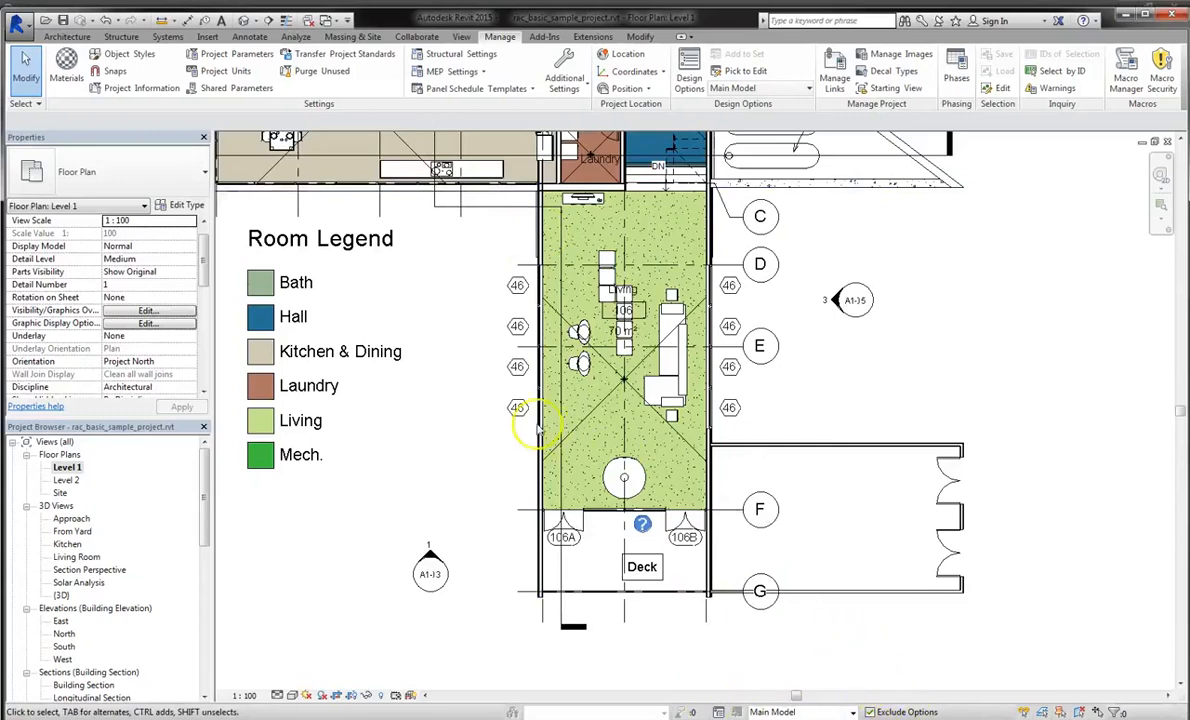
# Move the living room's Timber Clad wall on the side opposite the expansion about 600 mm outward.
pyautogui.click(539, 476)
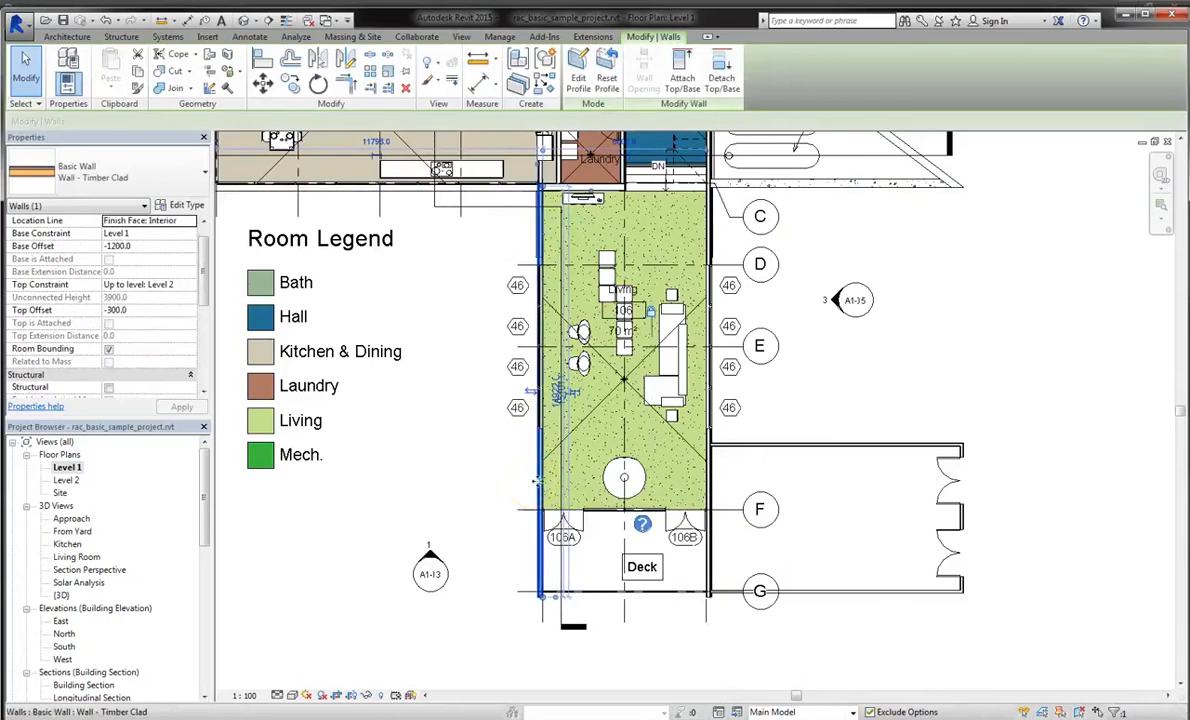
pyautogui.moveTo(534, 480); pyautogui.dragTo(483, 493)
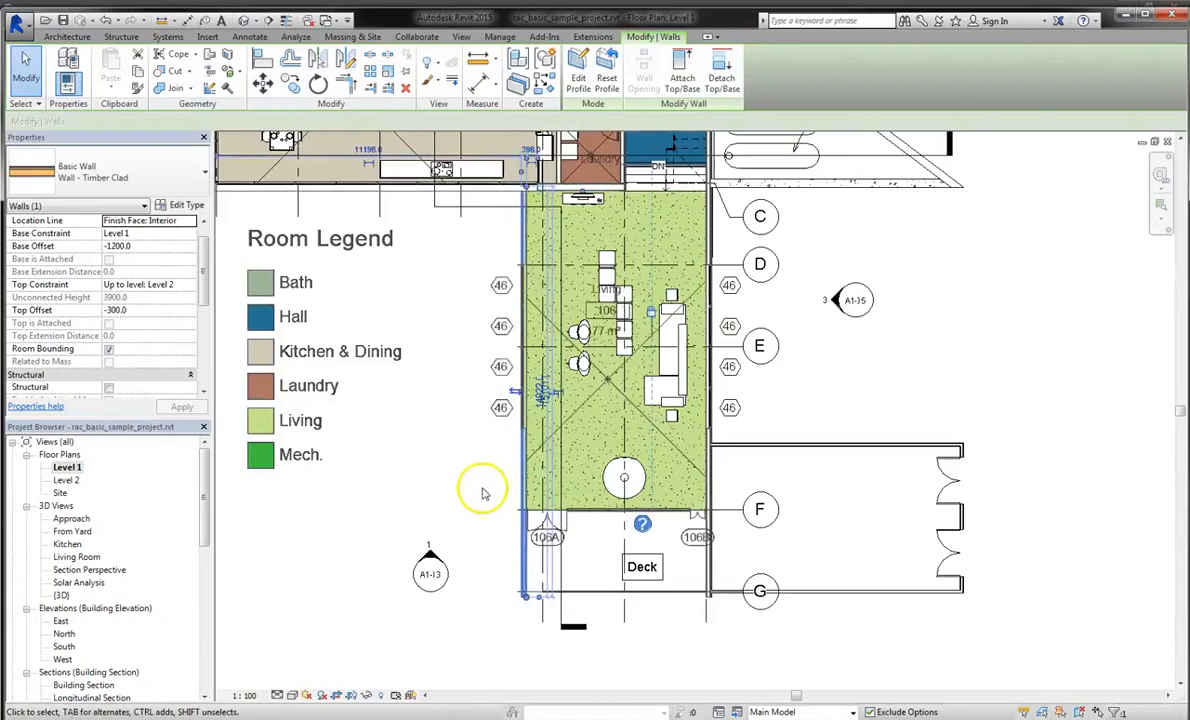
pyautogui.click(482, 493)
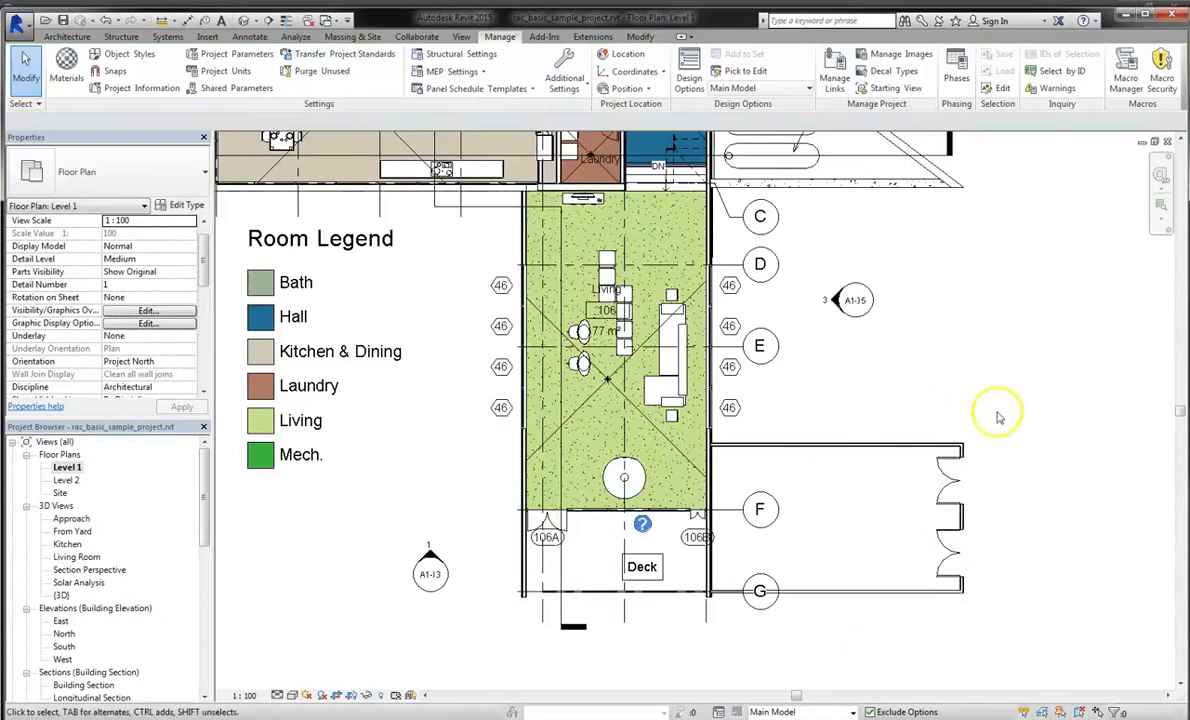
# Activate Bigger Version Option 2 and delete the double door nearest grid line G from the expansion's outer wall.
pyautogui.click(776, 710)
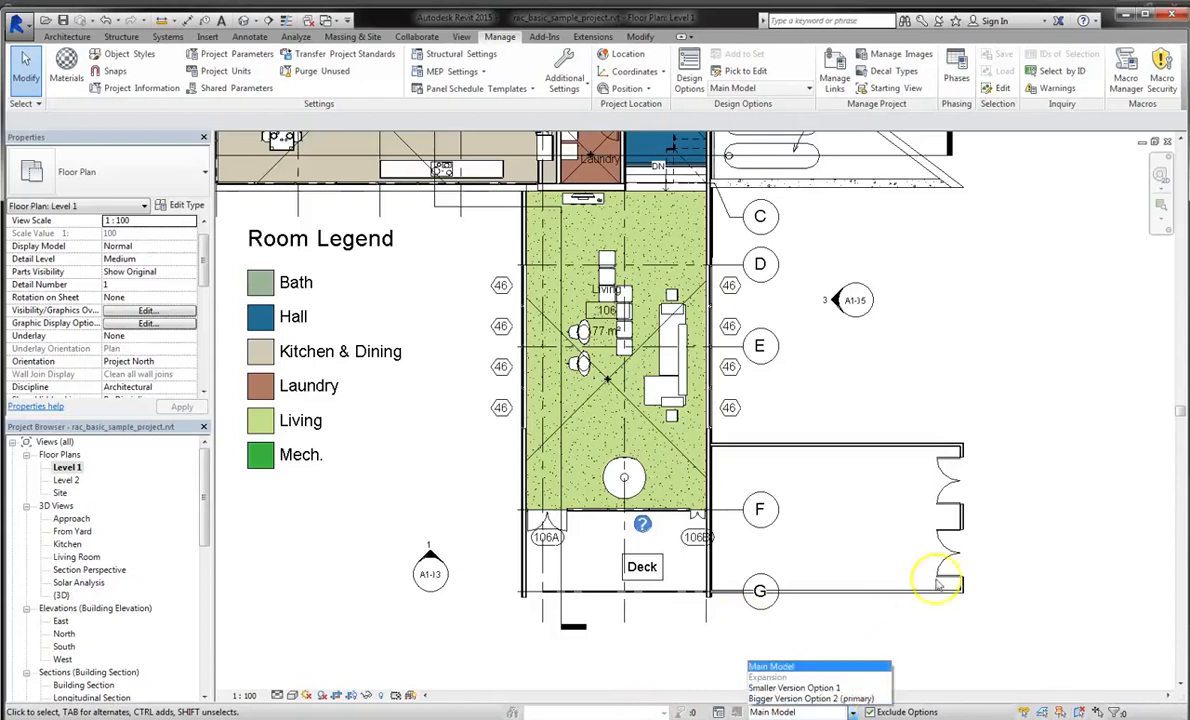
pyautogui.click(810, 698)
pyautogui.click(957, 566)
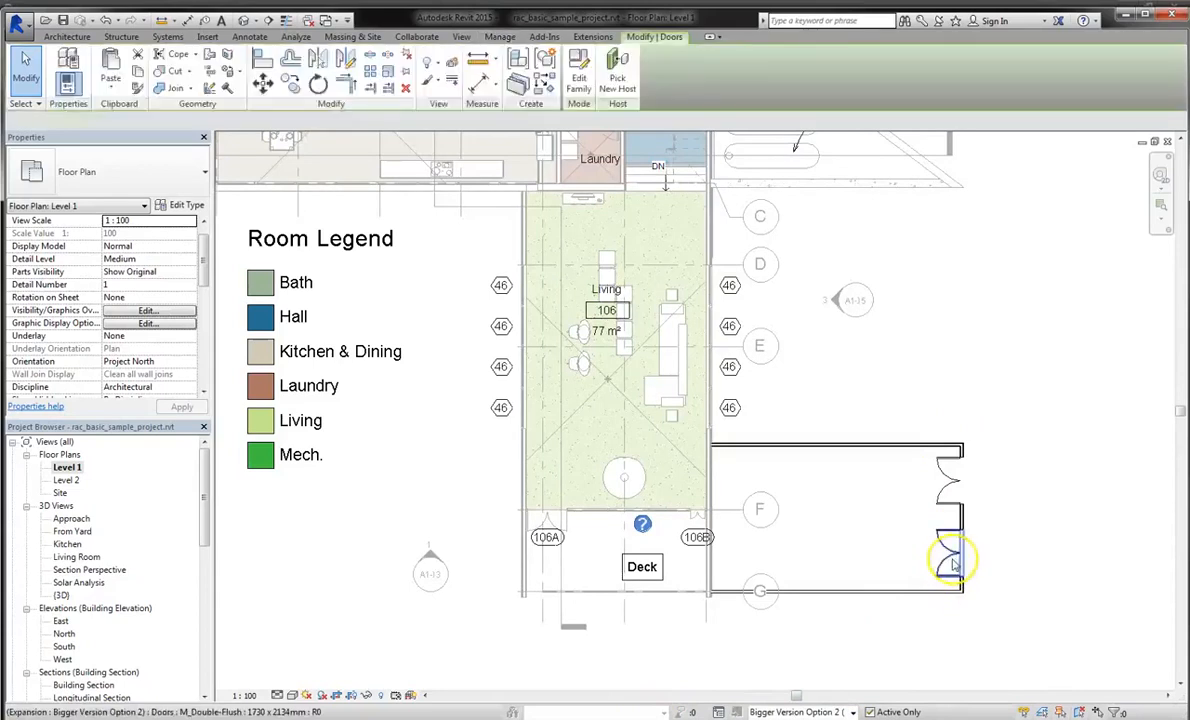
pyautogui.press('Delete')
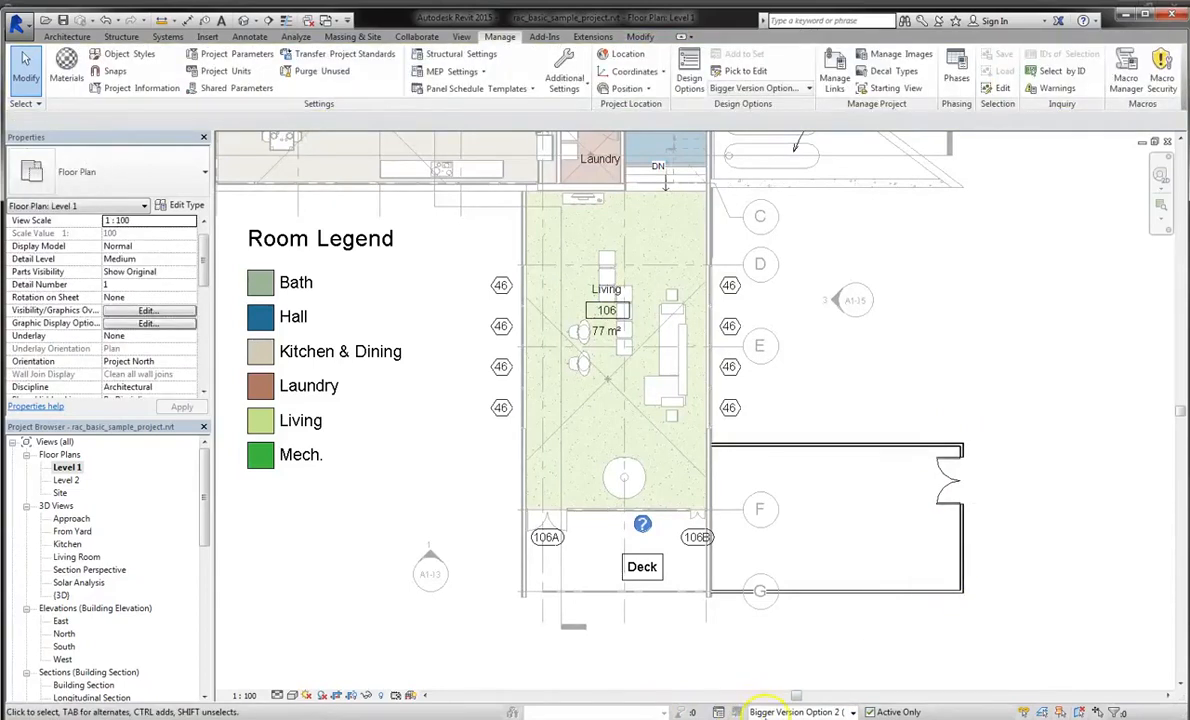
# Examine the identity and phasing properties of the bigger expansion's partition wall along grid line G.
pyautogui.click(785, 711)
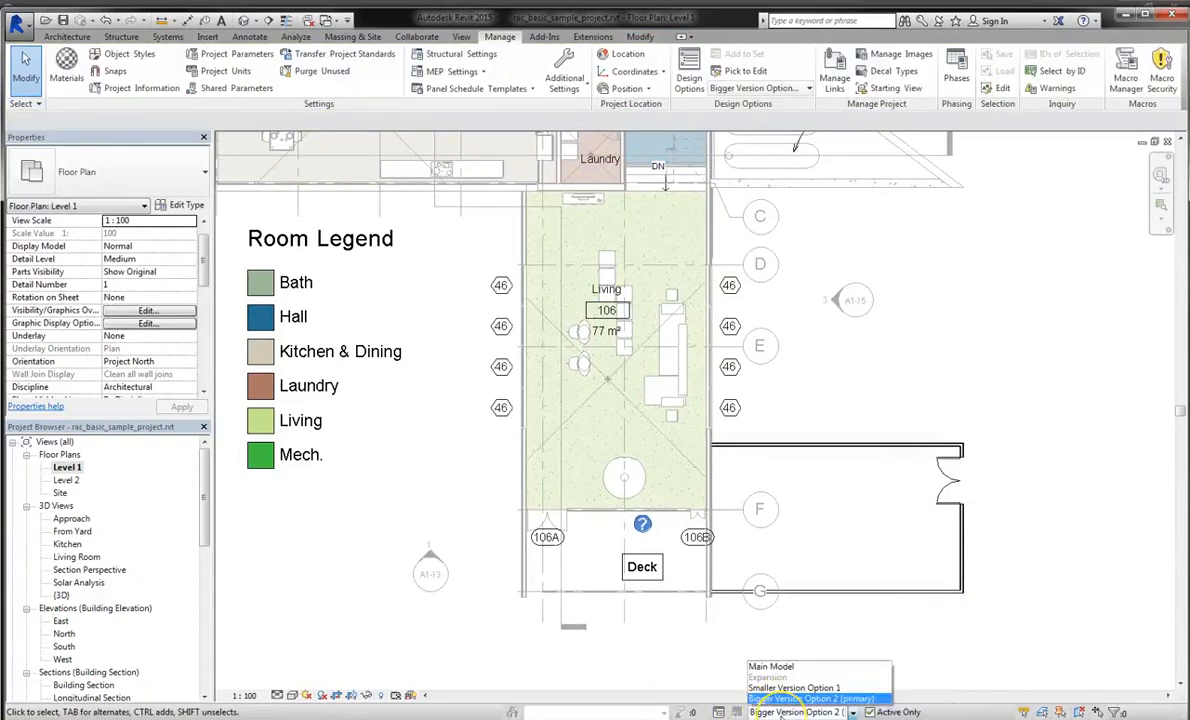
pyautogui.click(903, 566)
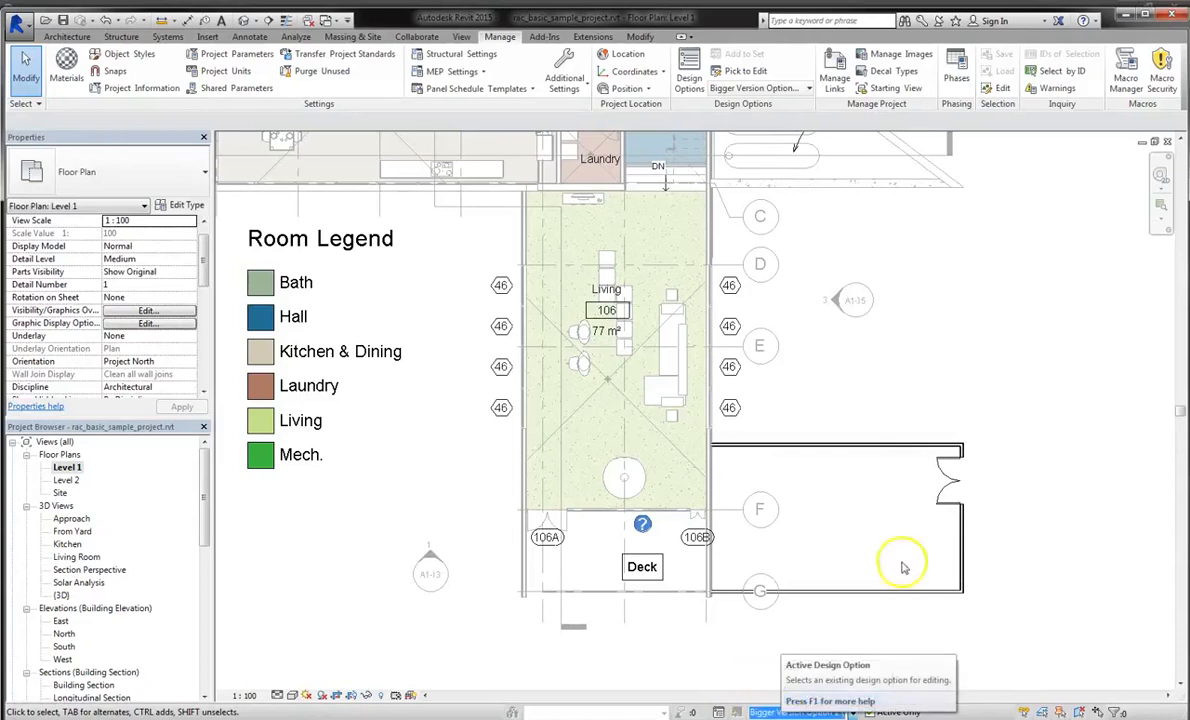
pyautogui.rightClick(707, 568)
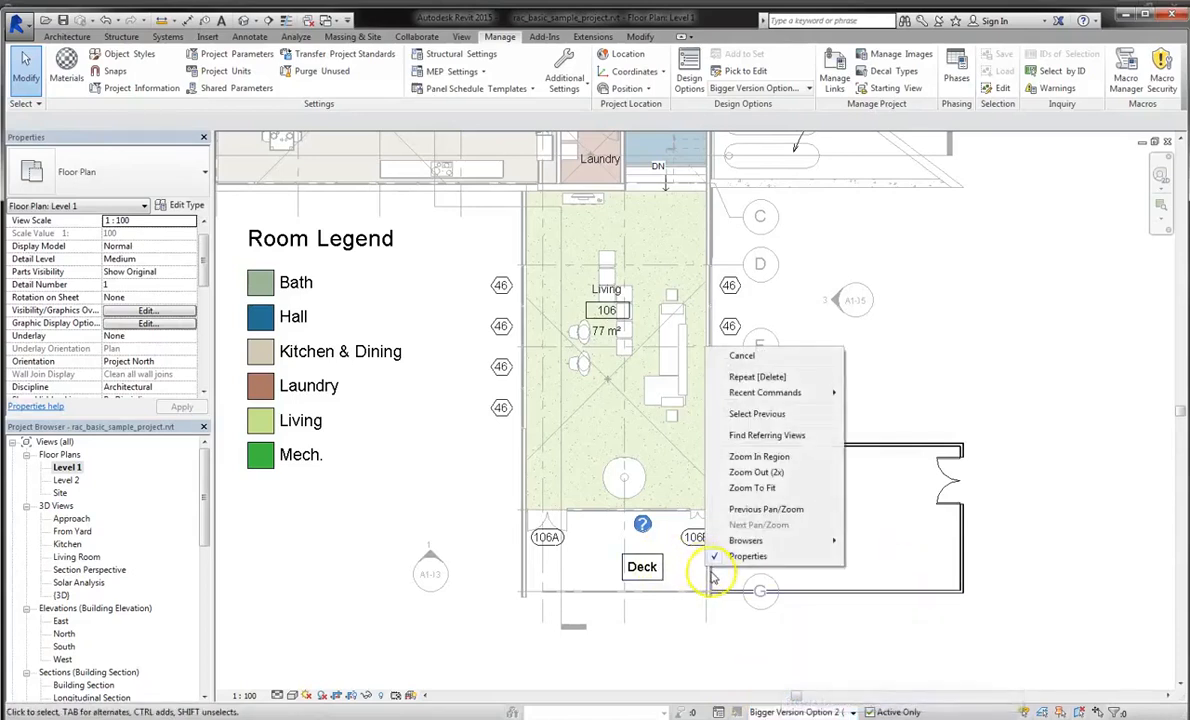
pyautogui.click(762, 608)
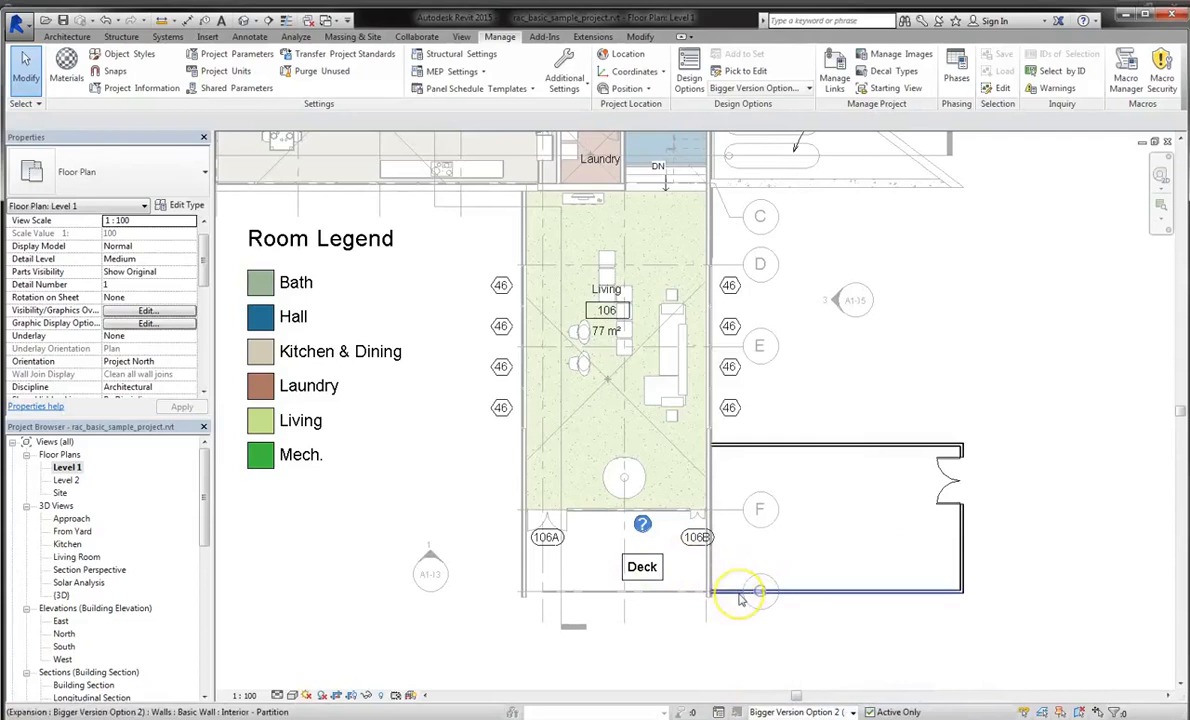
pyautogui.click(740, 594)
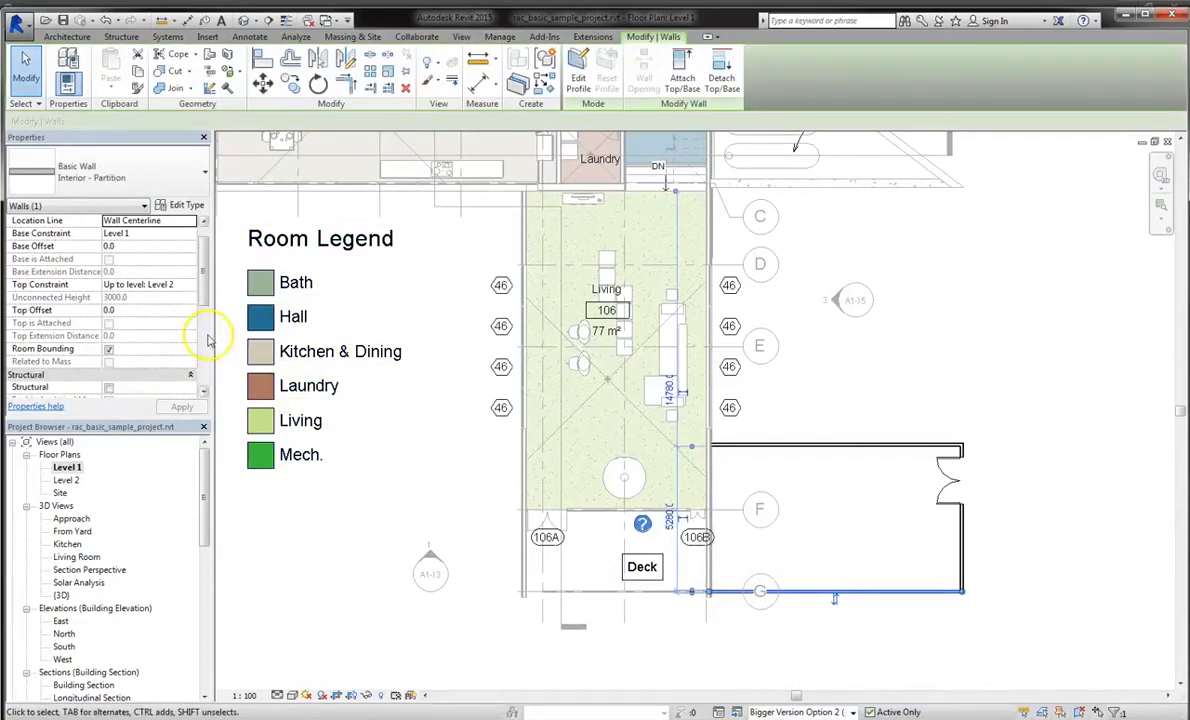
pyautogui.scroll(-5, 208, 340)
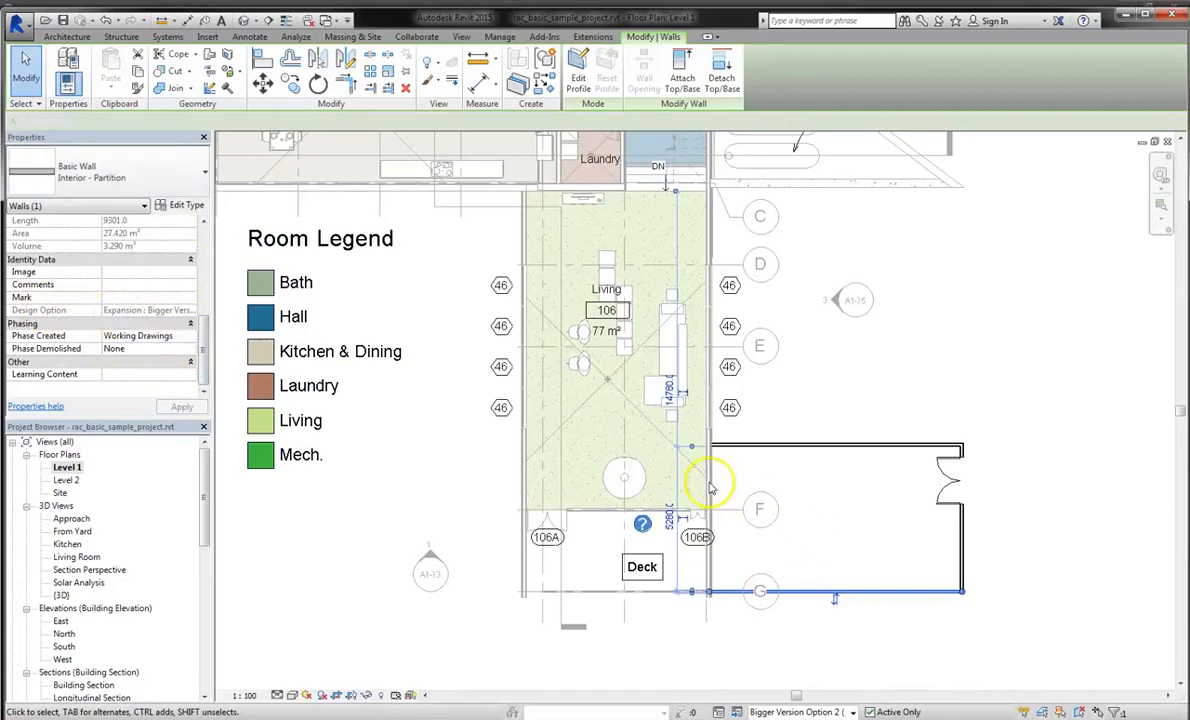
pyautogui.click(748, 517)
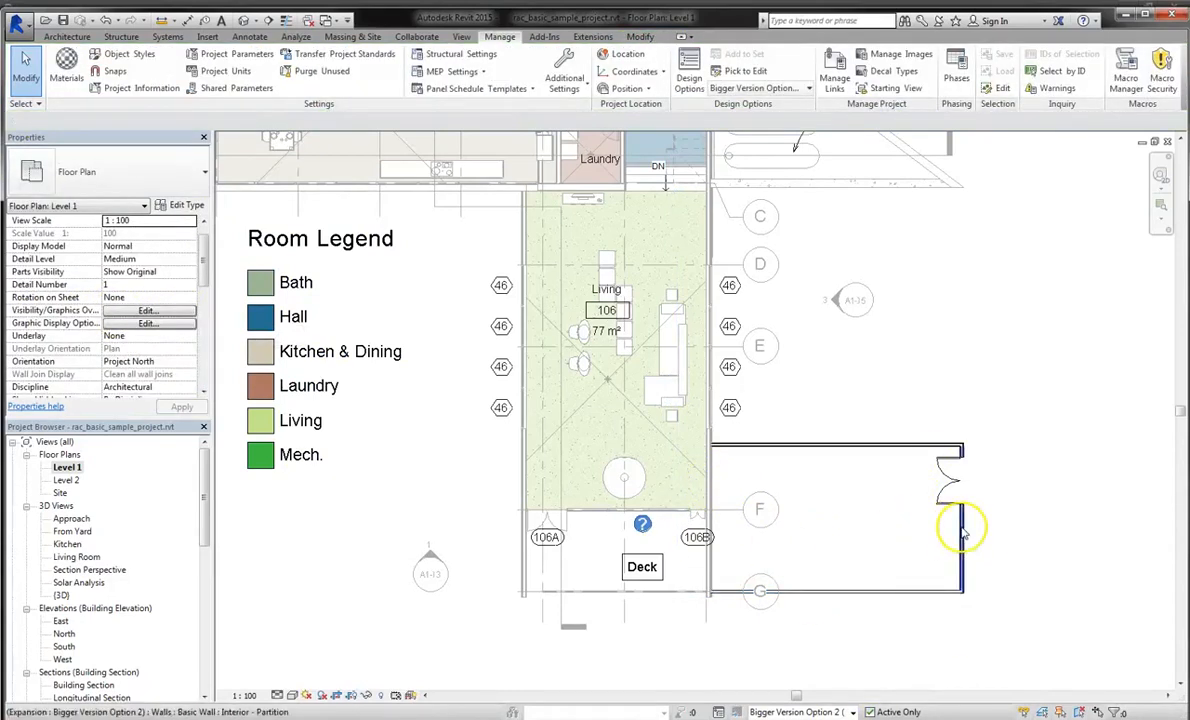
# With the bigger expansion's walls and door selected, switch to Smaller Version Option 1, and return to the Main Model.
pyautogui.moveTo(1043, 393); pyautogui.dragTo(902, 628)
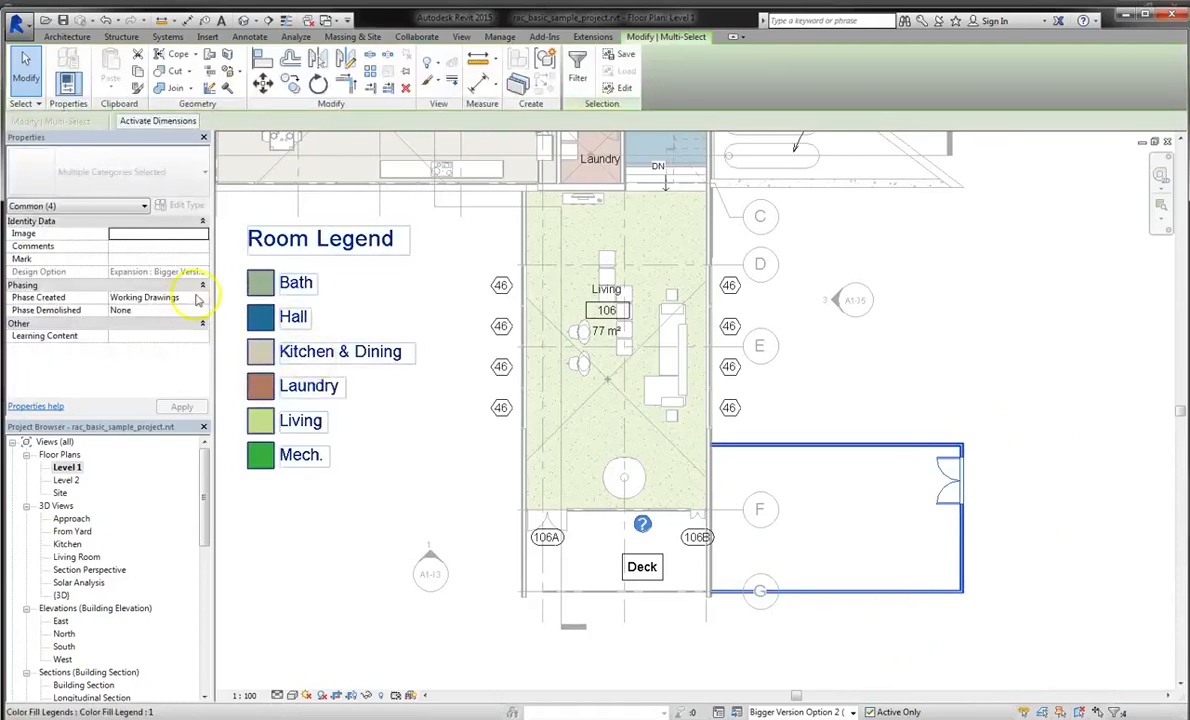
pyautogui.moveTo(1047, 365); pyautogui.dragTo(902, 628)
pyautogui.click(500, 36)
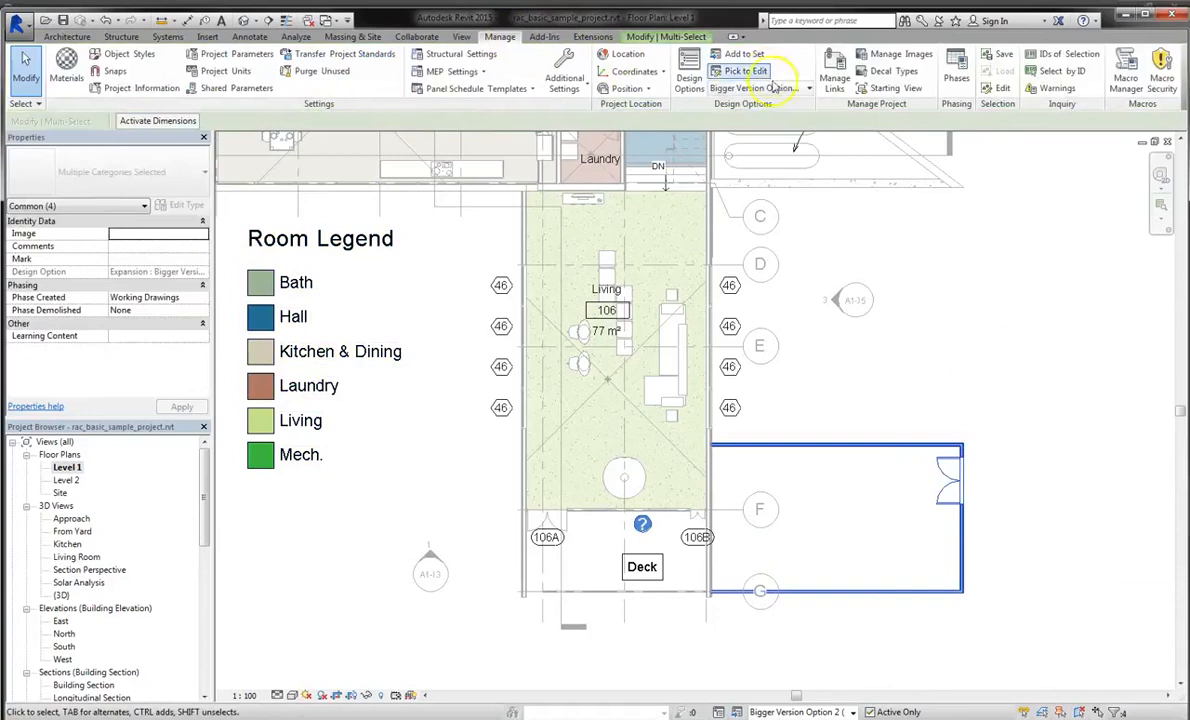
pyautogui.click(795, 89)
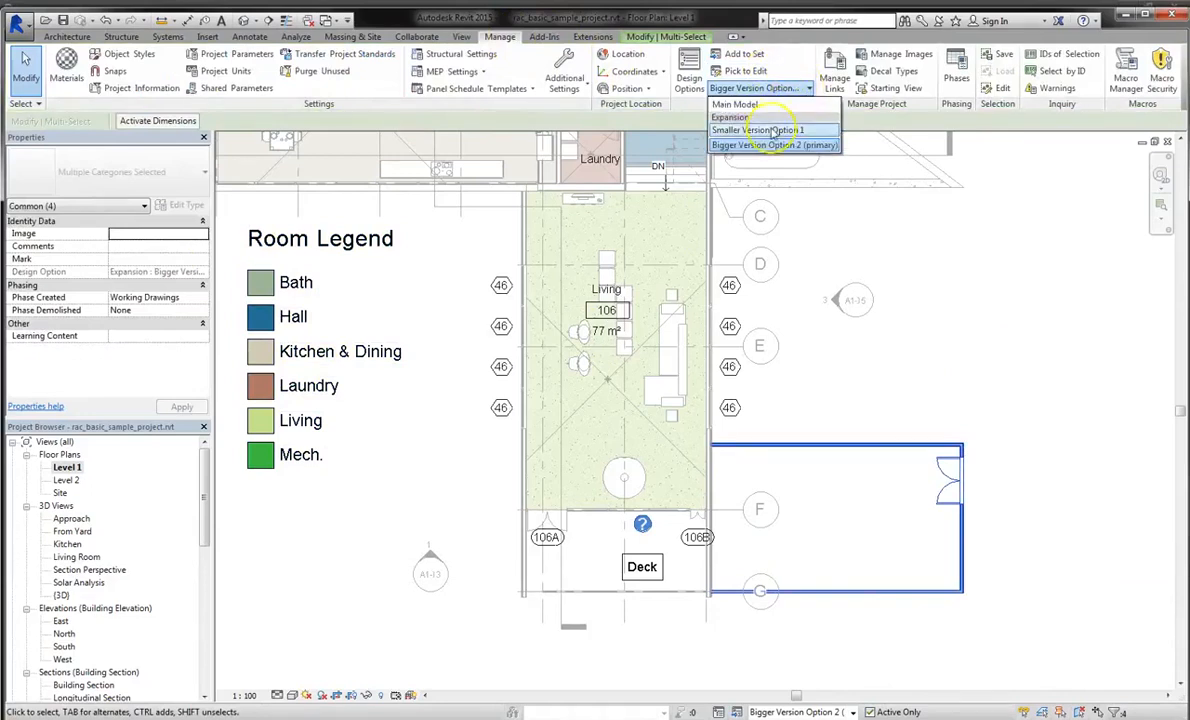
pyautogui.click(773, 131)
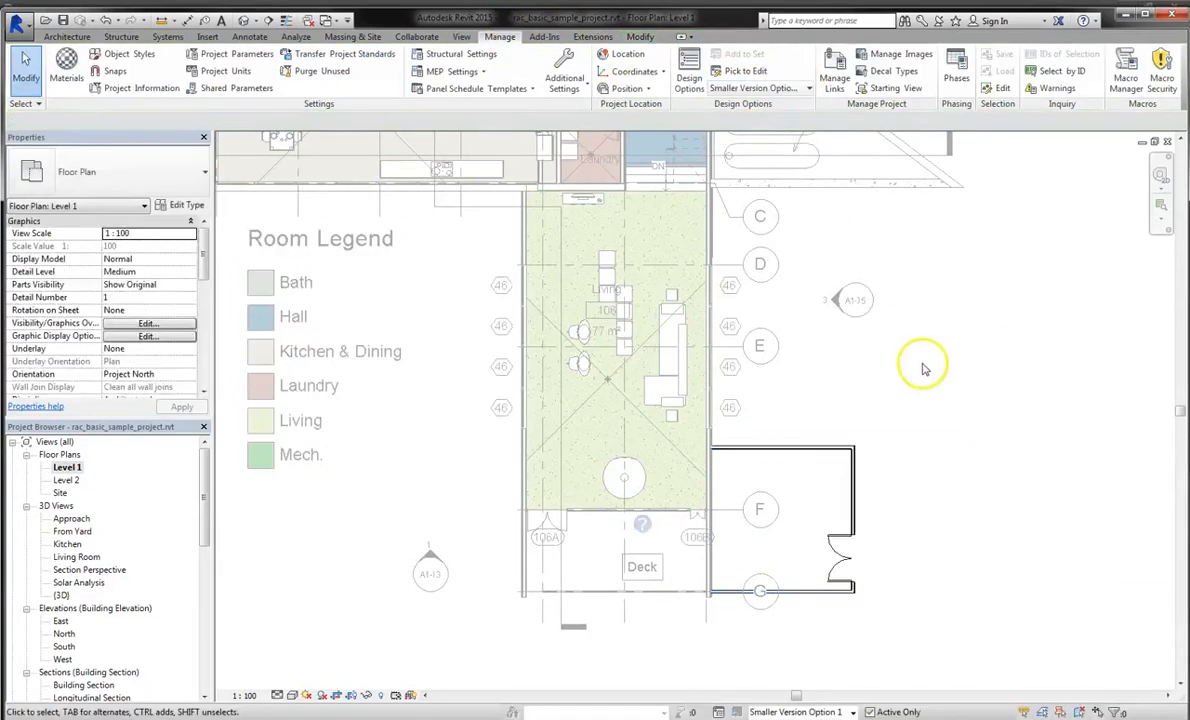
pyautogui.click(908, 213)
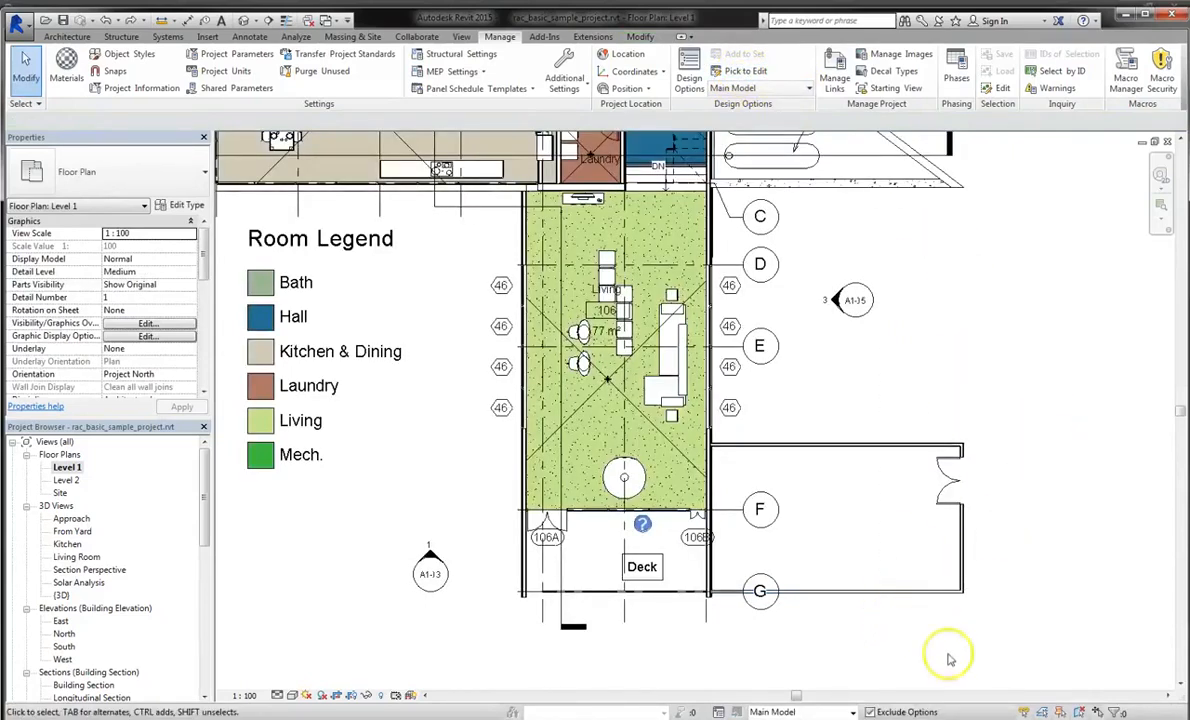
# Activate Bigger Version Option 2, select its wall along grid line G, and return to the Main Model.
pyautogui.click(850, 712)
pyautogui.click(830, 699)
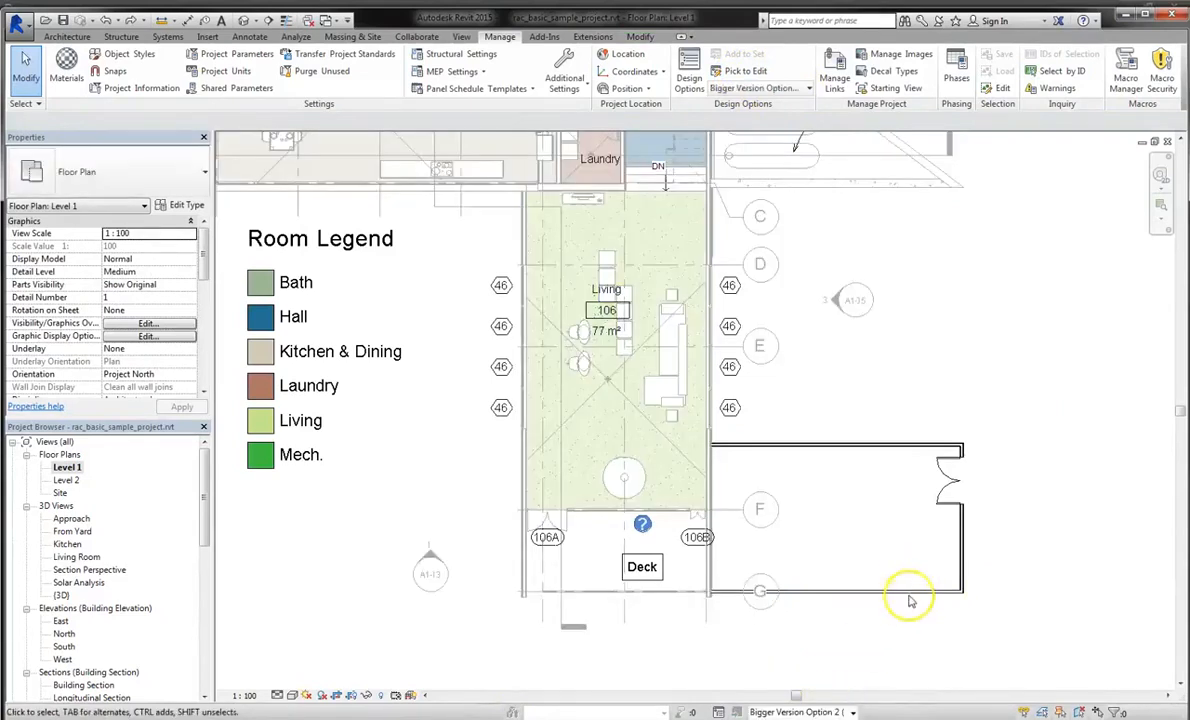
pyautogui.click(909, 597)
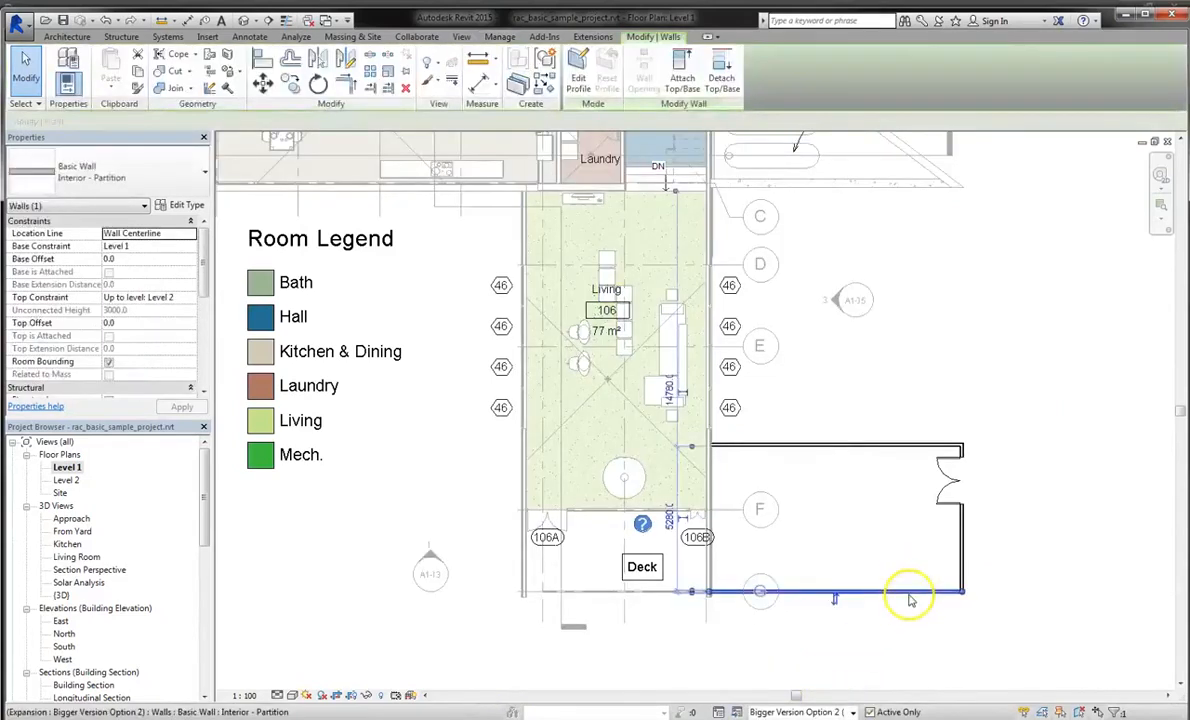
pyautogui.click(505, 37)
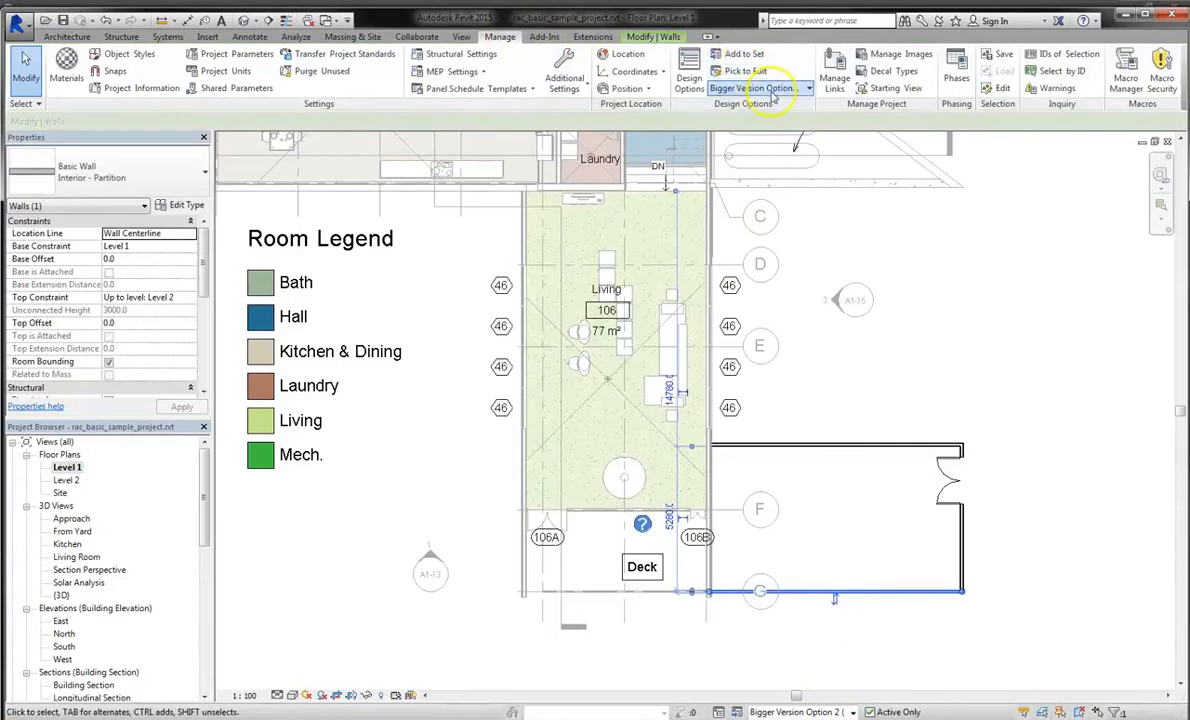
pyautogui.click(772, 91)
pyautogui.click(757, 105)
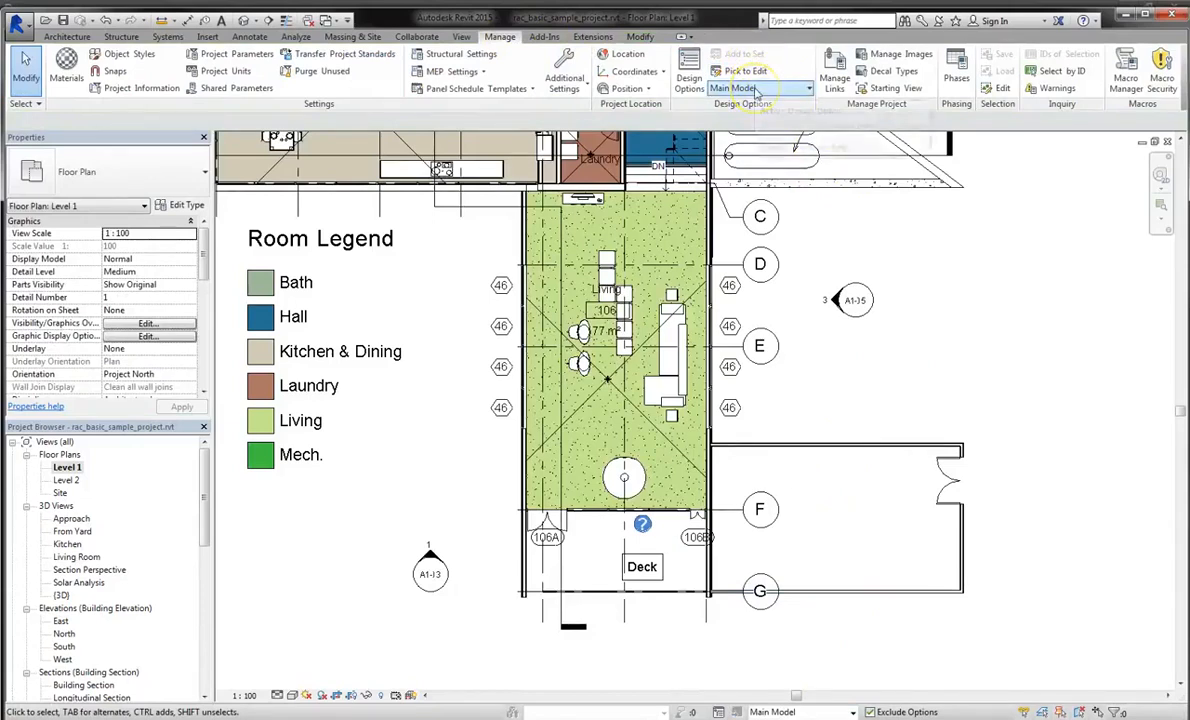
# Set Smaller Version Option 1 as the active design option and show more of the Level 1 floor plan.
pyautogui.click(800, 712)
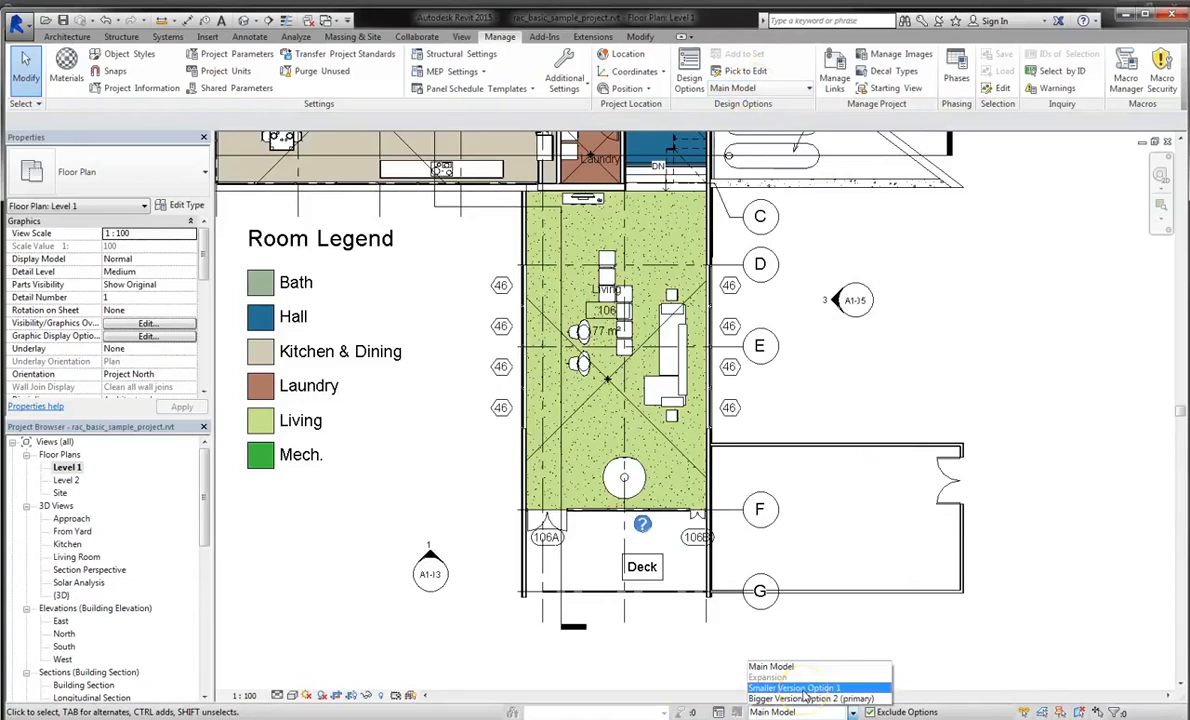
pyautogui.click(805, 700)
pyautogui.click(795, 688)
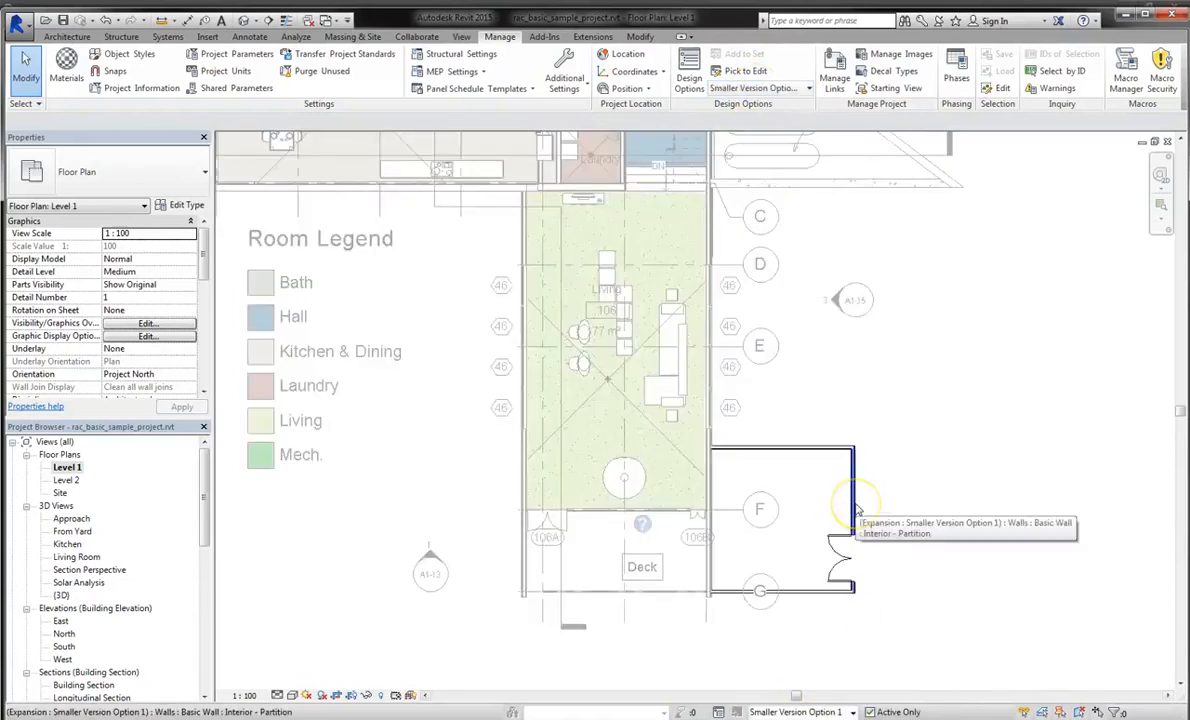
pyautogui.click(875, 491)
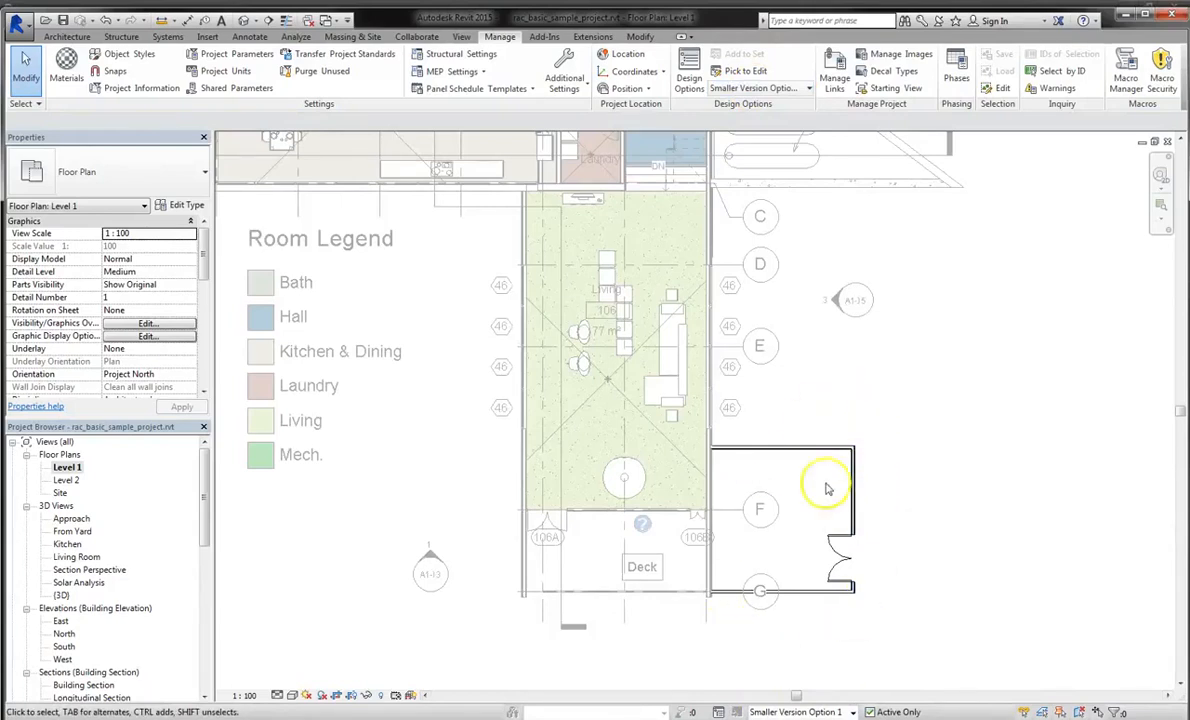
pyautogui.scroll(-2, 800, 550)
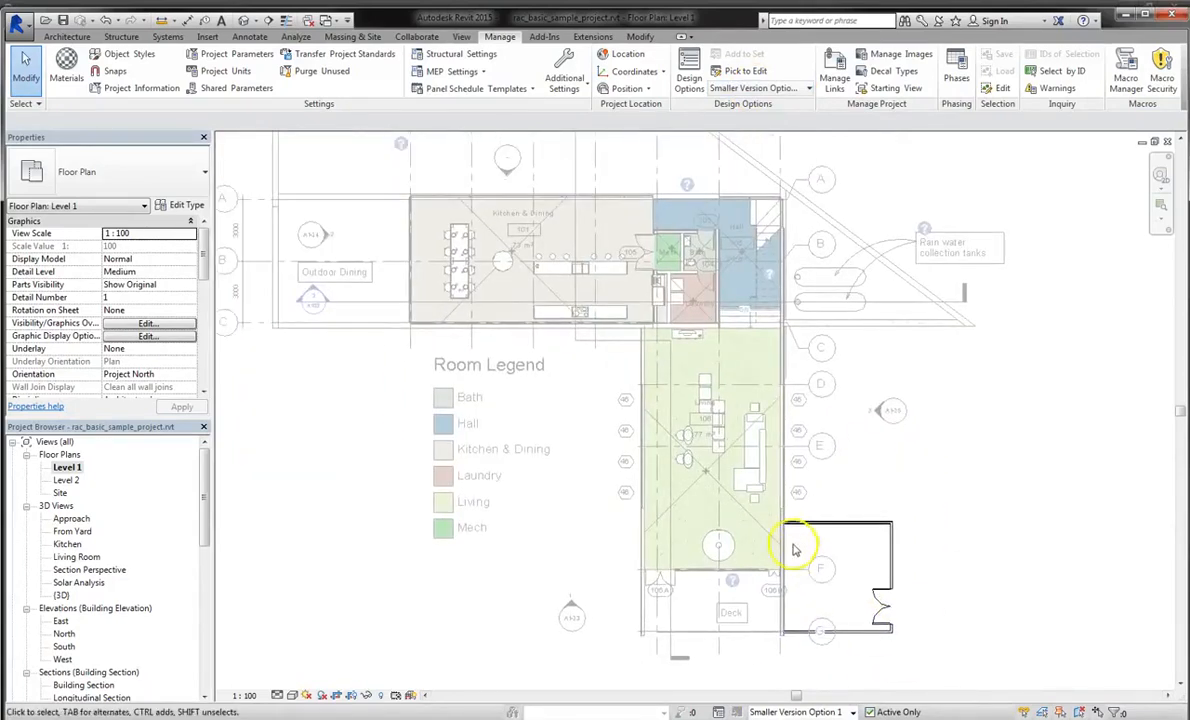